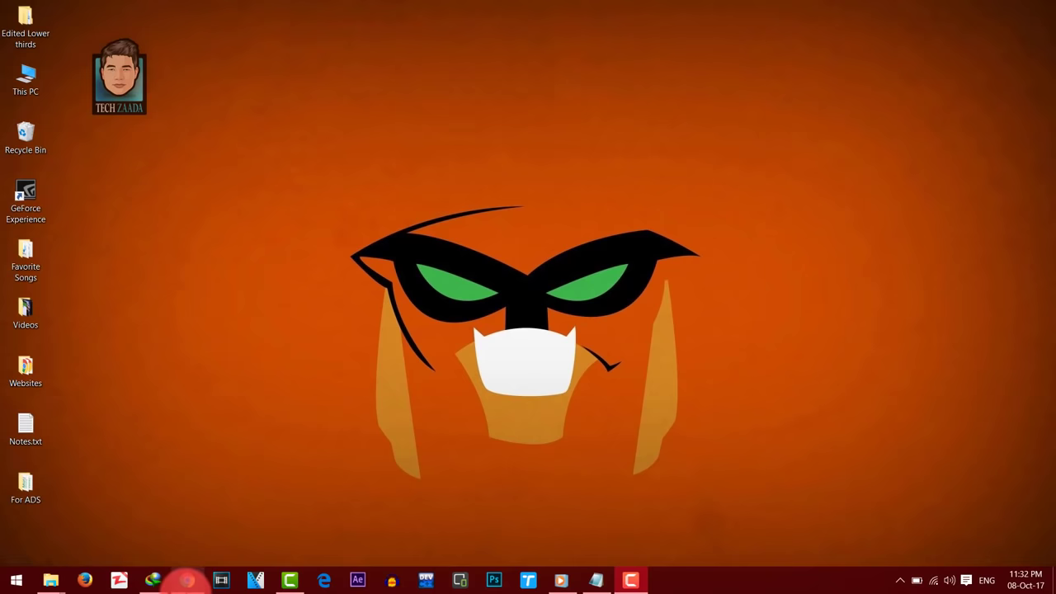
- Bring up Chrome on the dr.fone product page and scroll down its feature list
left_click(187, 580)
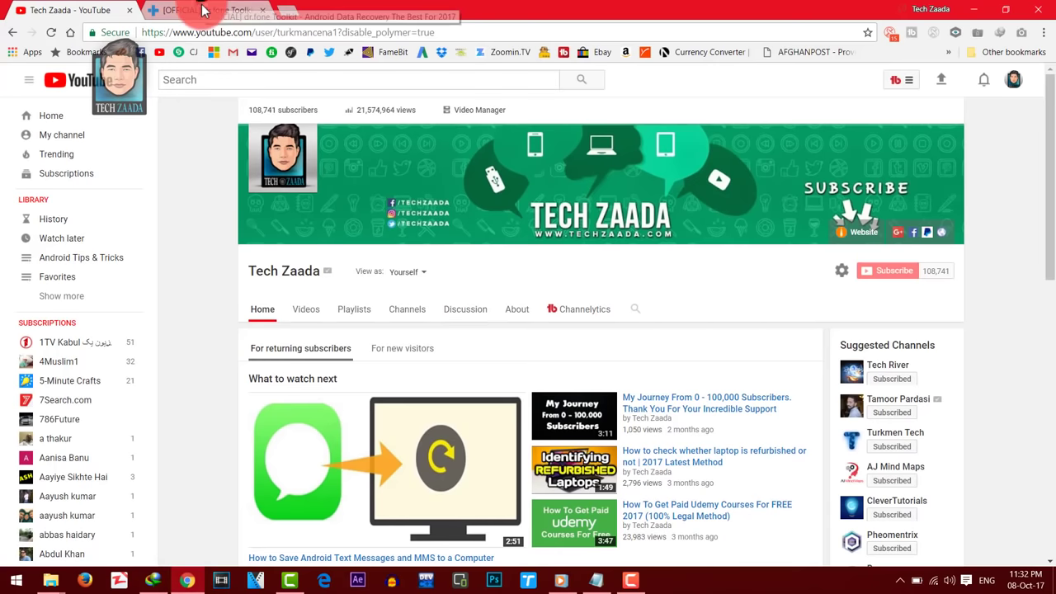
left_click(204, 10)
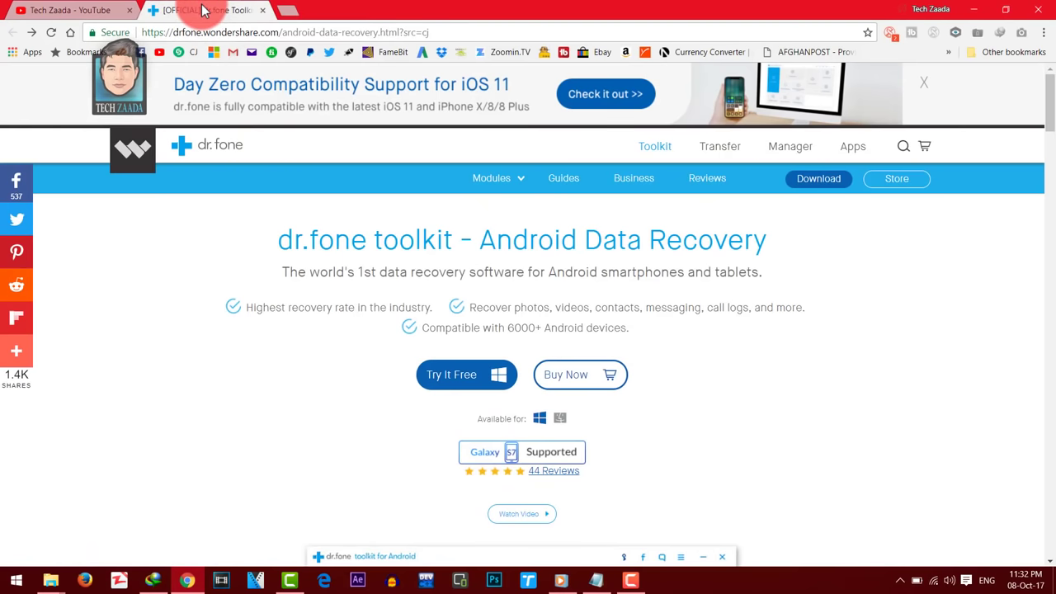
scroll(198, 197, "down", 1)
scroll(198, 198, "down", 8)
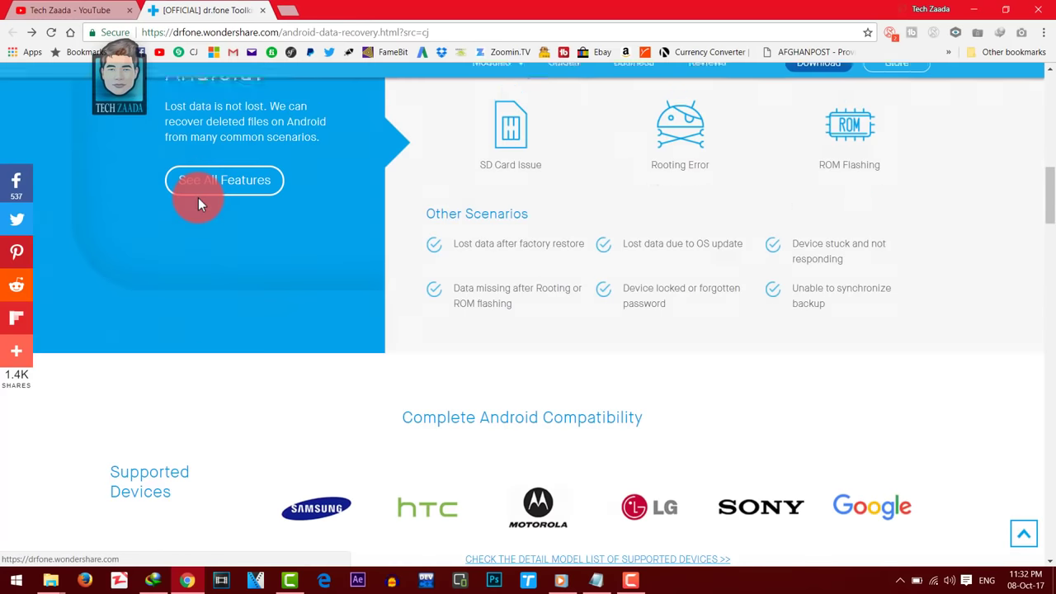
scroll(198, 197, "down", 6)
scroll(198, 197, "down", 6)
scroll(198, 197, "down", 5)
scroll(198, 197, "down", 5)
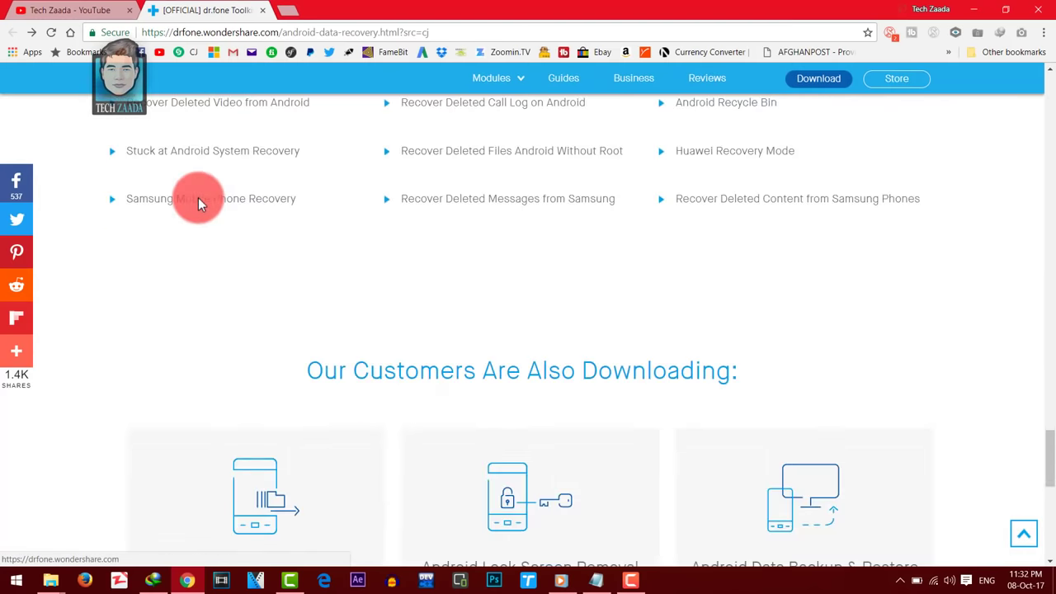
scroll(198, 197, "down", 4)
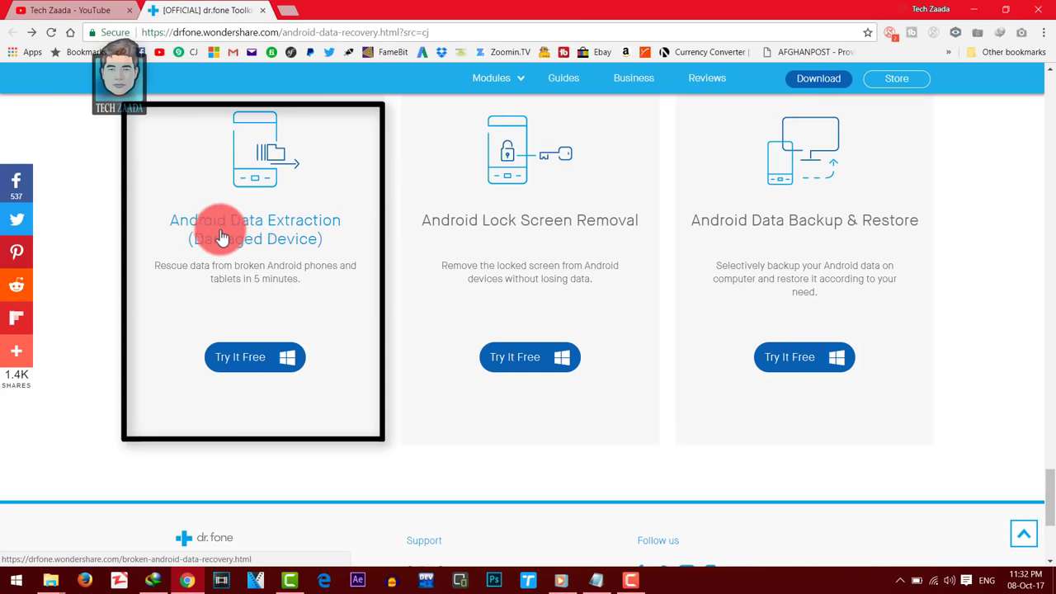
- Open the Android Data Extraction (Damaged Device) page and bring up options for its supported-devices link
left_click(269, 239)
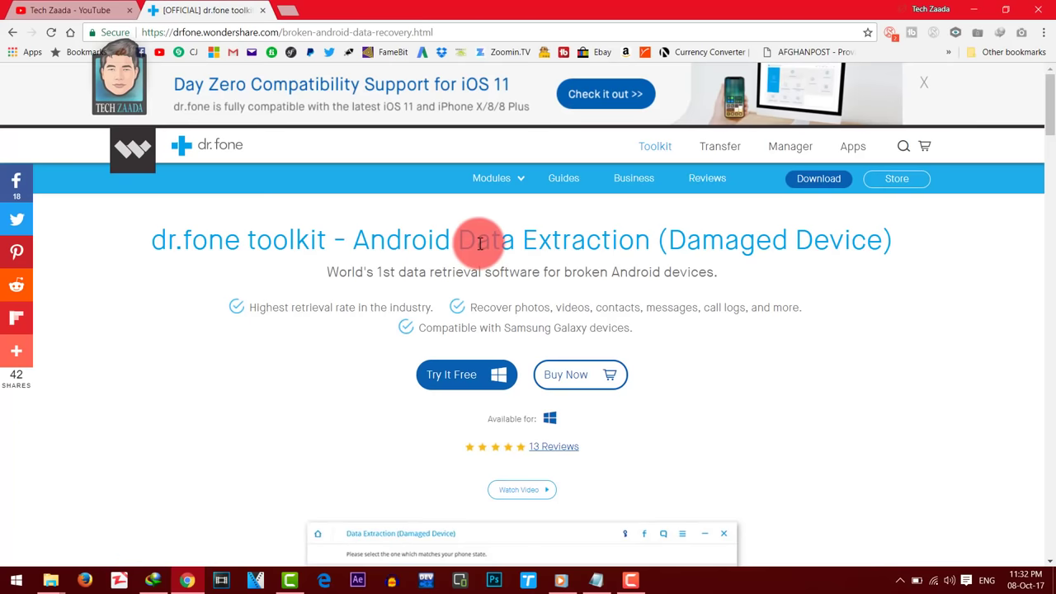
scroll(481, 243, "down", 6)
scroll(481, 243, "down", 5)
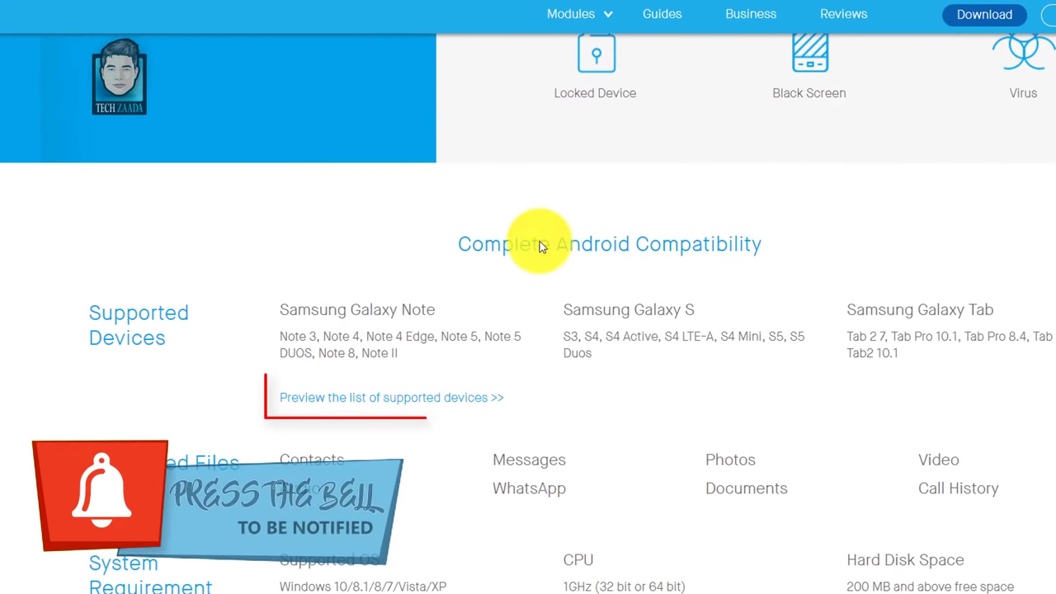
right_click(361, 404)
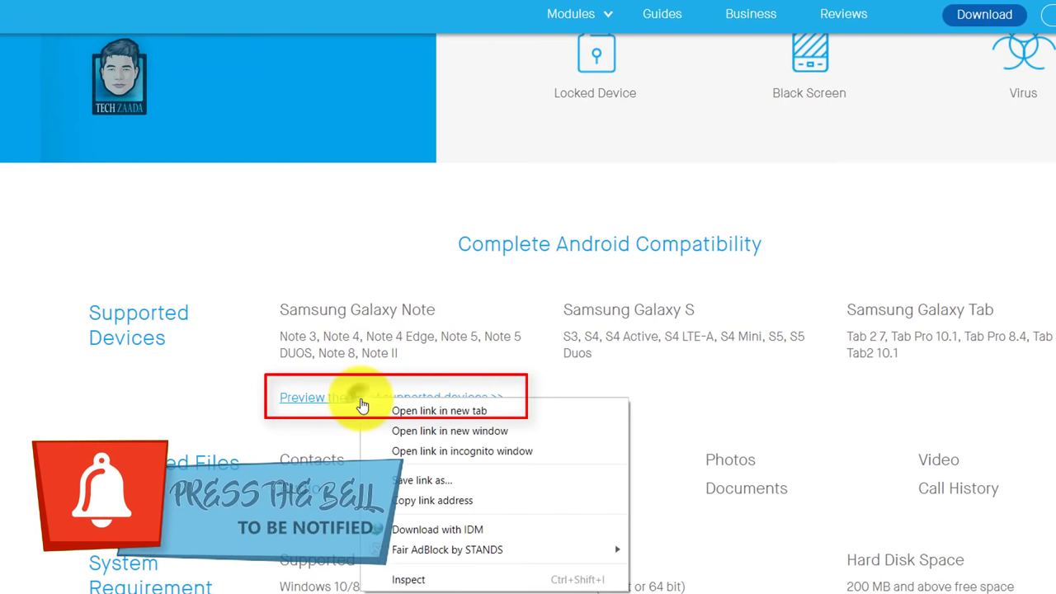
- Open the All Devices Supported list in a new tab and scroll through it to find GT-I9505
left_click(400, 411)
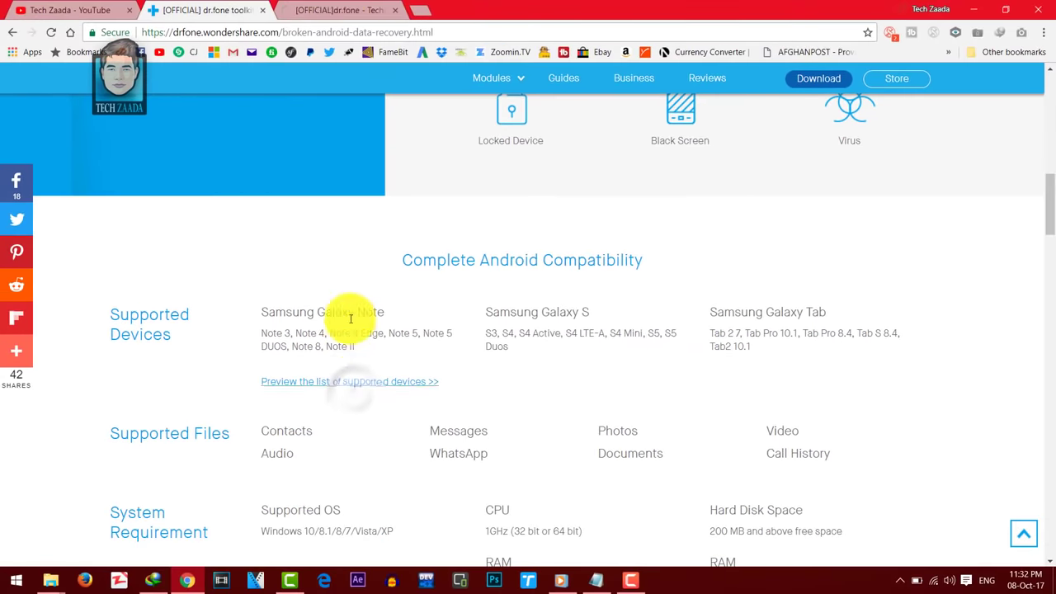
left_click(338, 9)
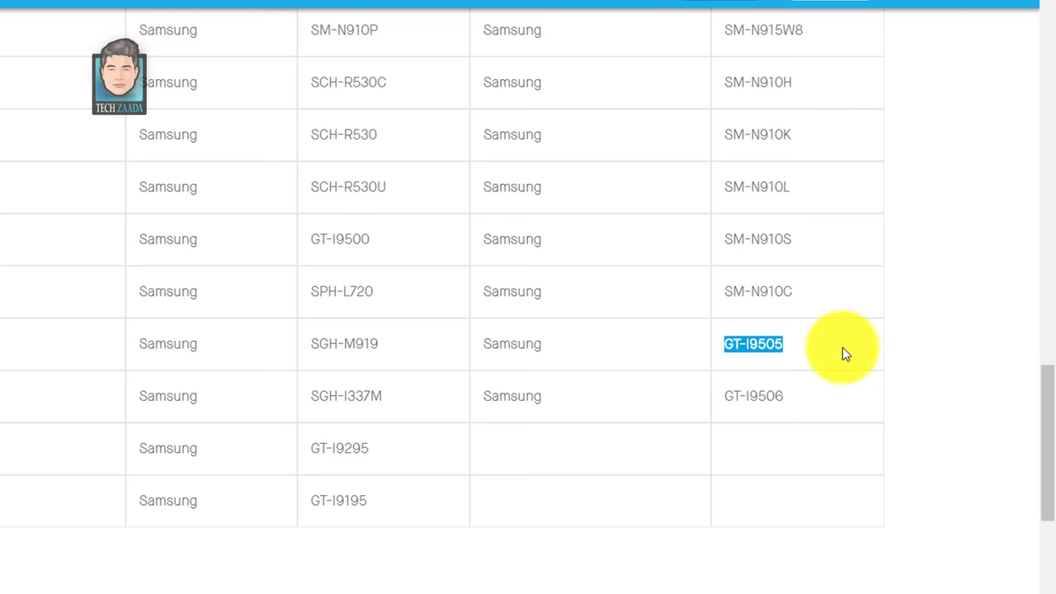
scroll(618, 316, "up", 10)
scroll(660, 316, "up", 5)
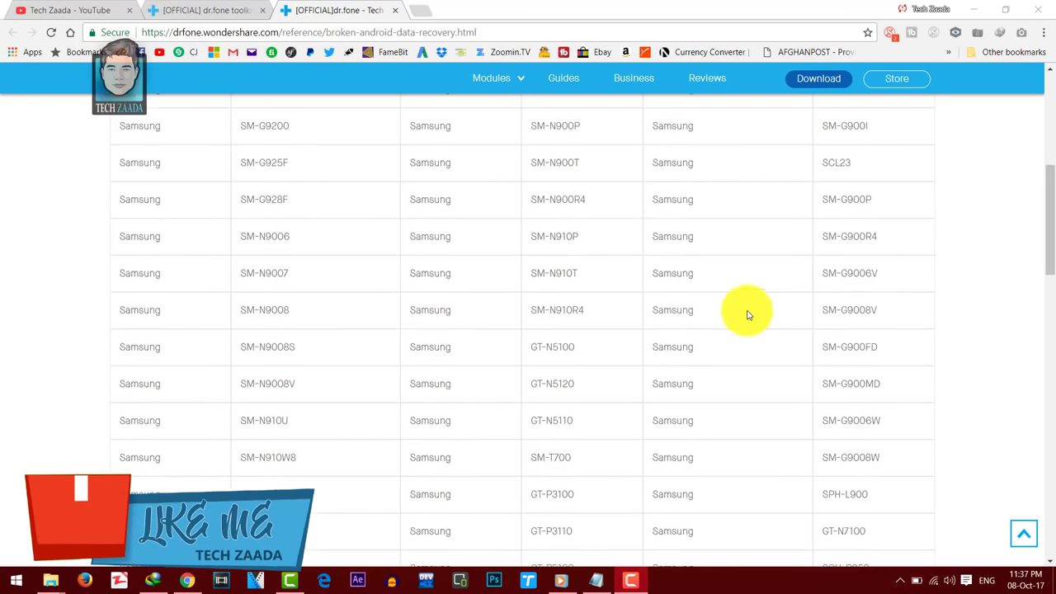
scroll(749, 315, "up", 3)
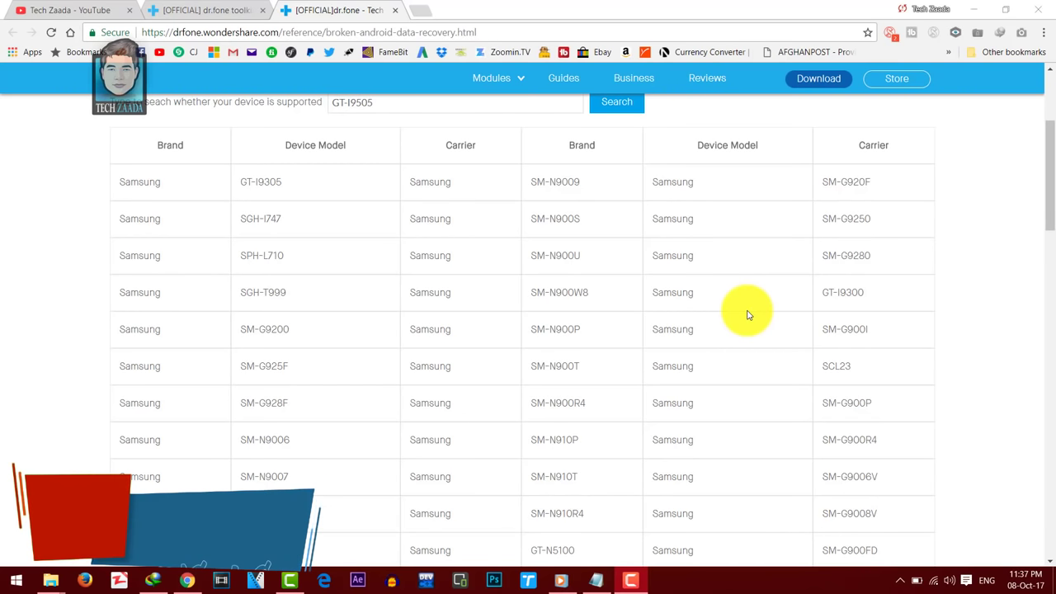
scroll(749, 315, "up", 3)
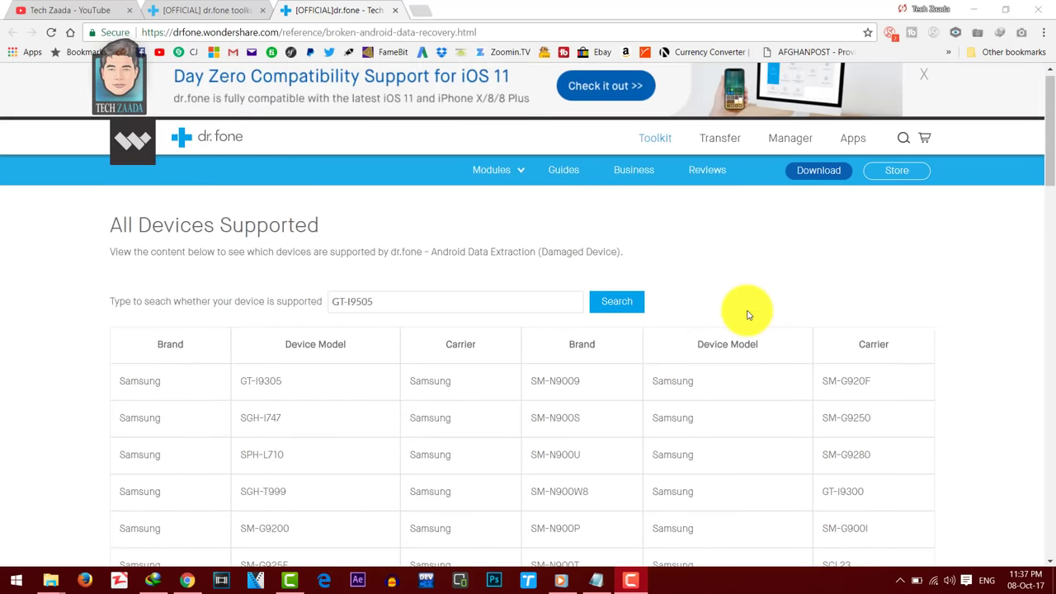
scroll(726, 322, "up", 1)
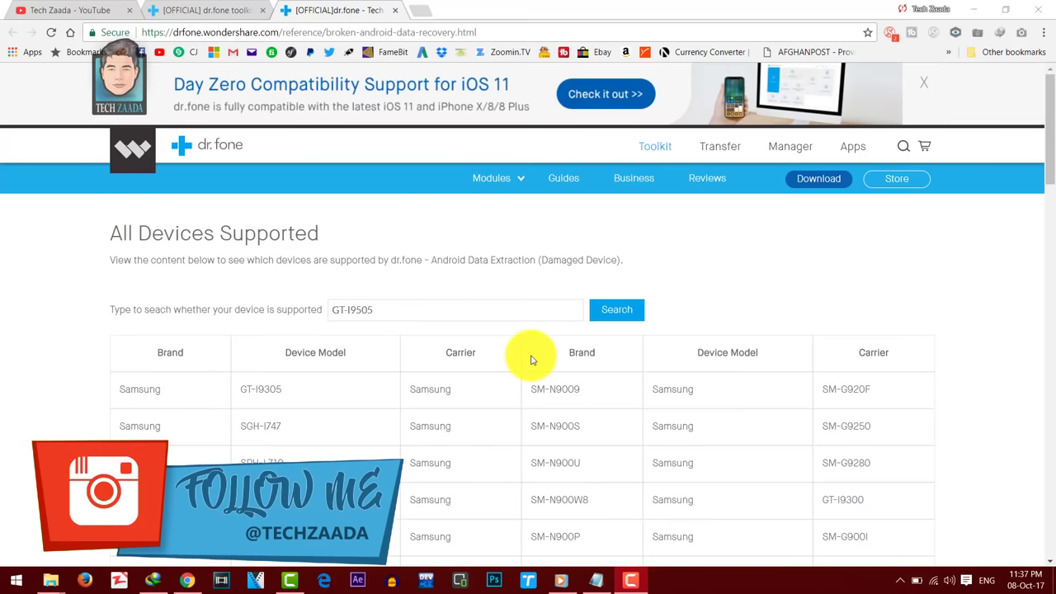
scroll(531, 360, "down", 3)
scroll(495, 347, "down", 15)
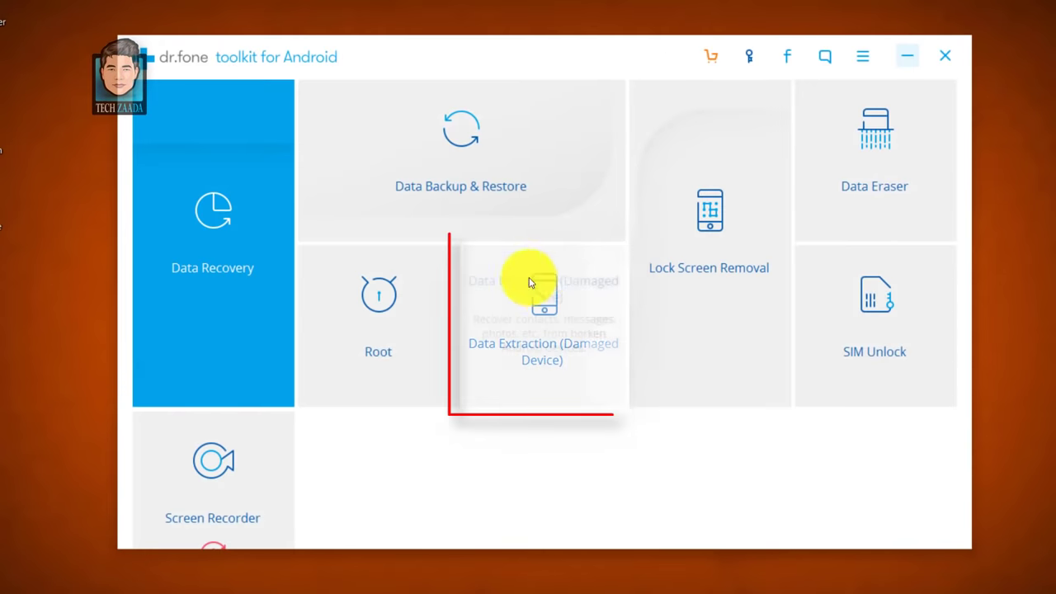
mouse_move(543, 324)
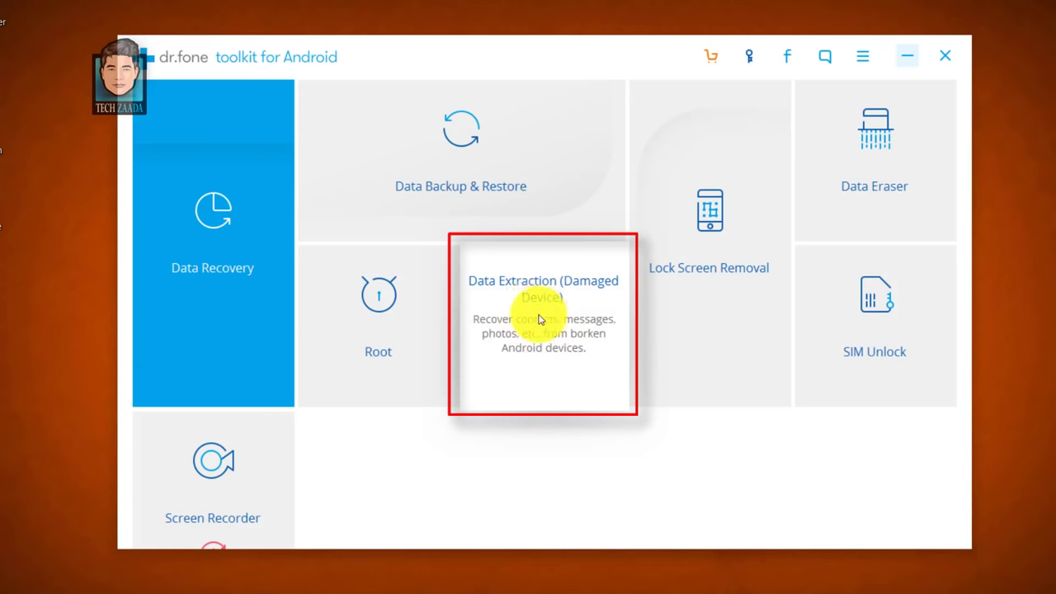
- Start Data Extraction (Damaged Device), keeping Select all file types checked, and continue
left_click(424, 239)
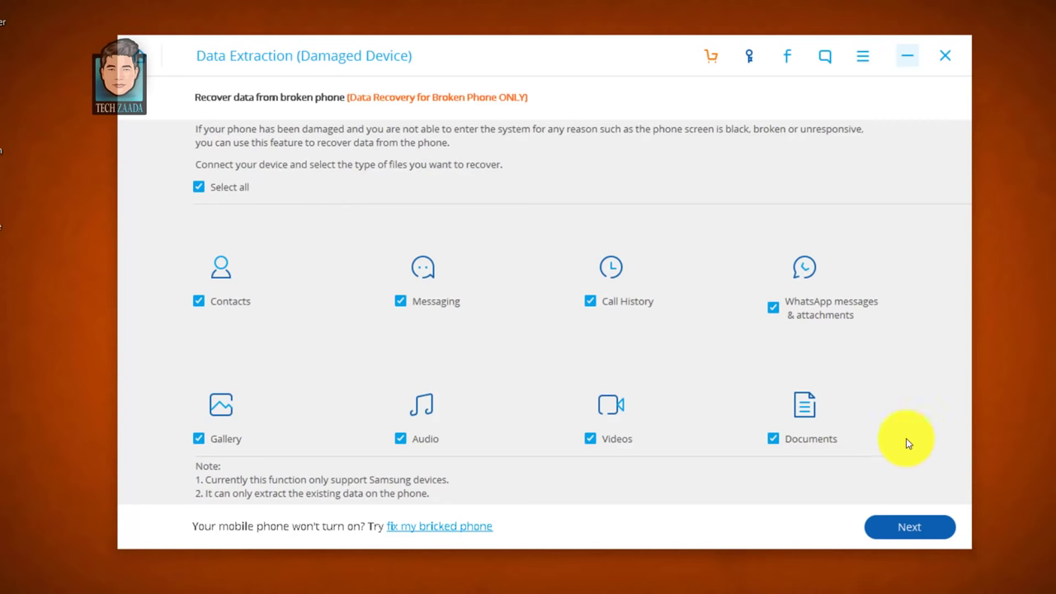
left_click(908, 526)
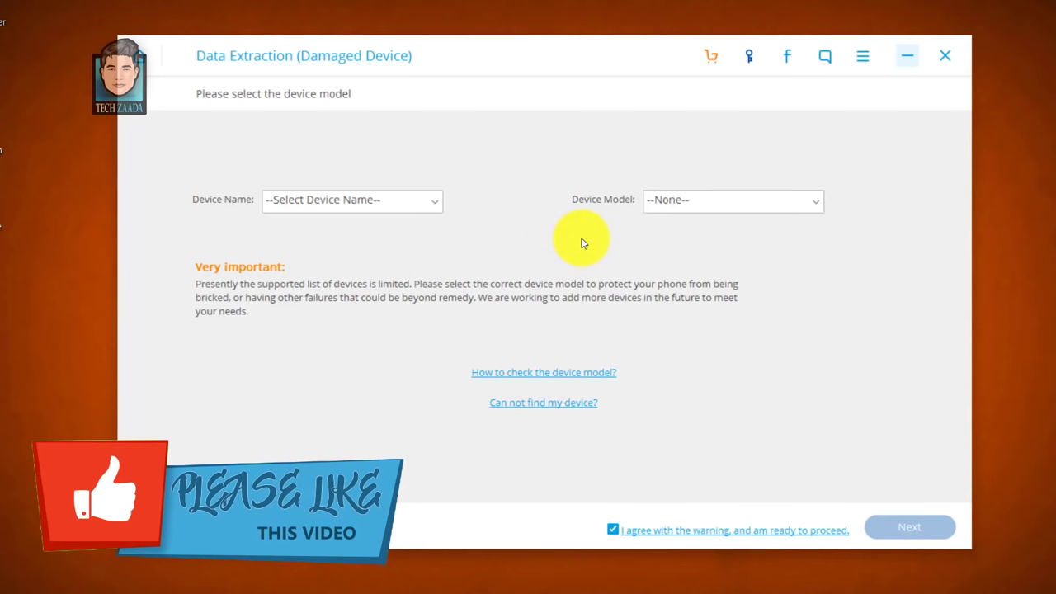
- Choose device name Galaxy S4 and model GT-I9505 (International LTE), then continue to the confirmation prompt
left_click(326, 201)
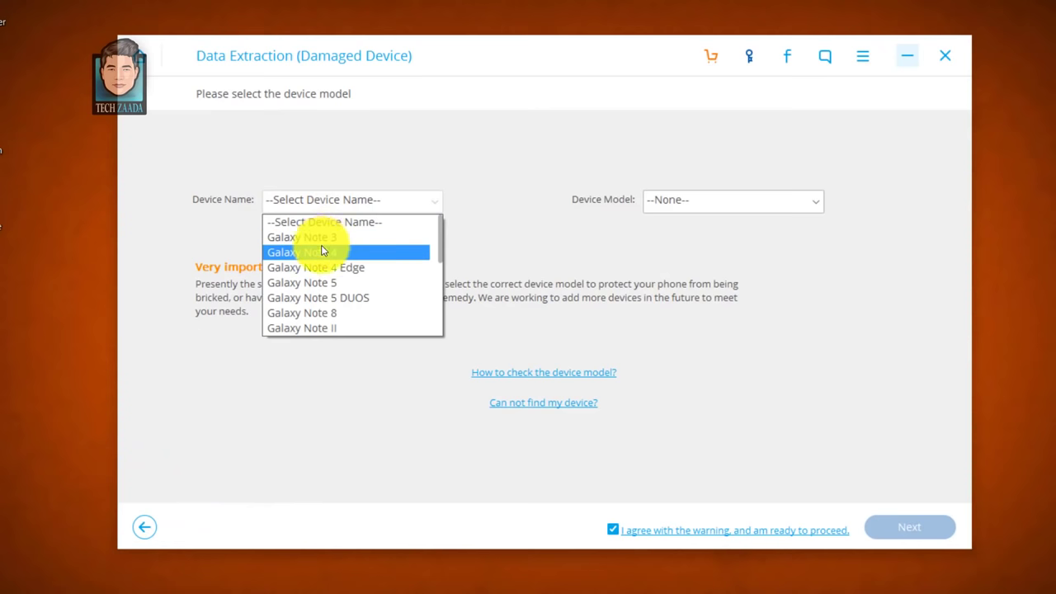
scroll(318, 278, "down", 5)
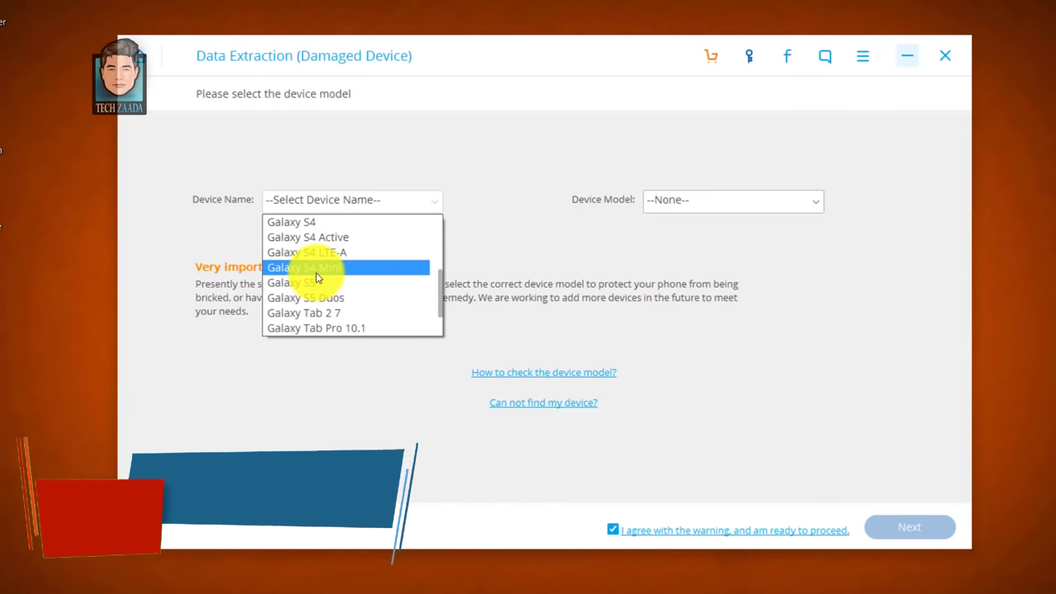
left_click(317, 222)
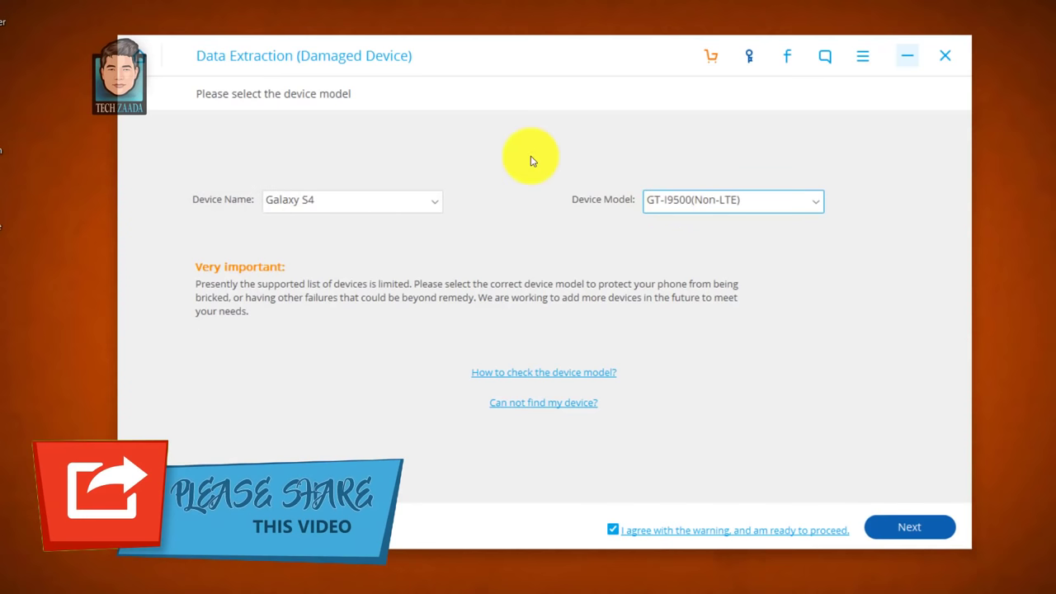
left_click(677, 201)
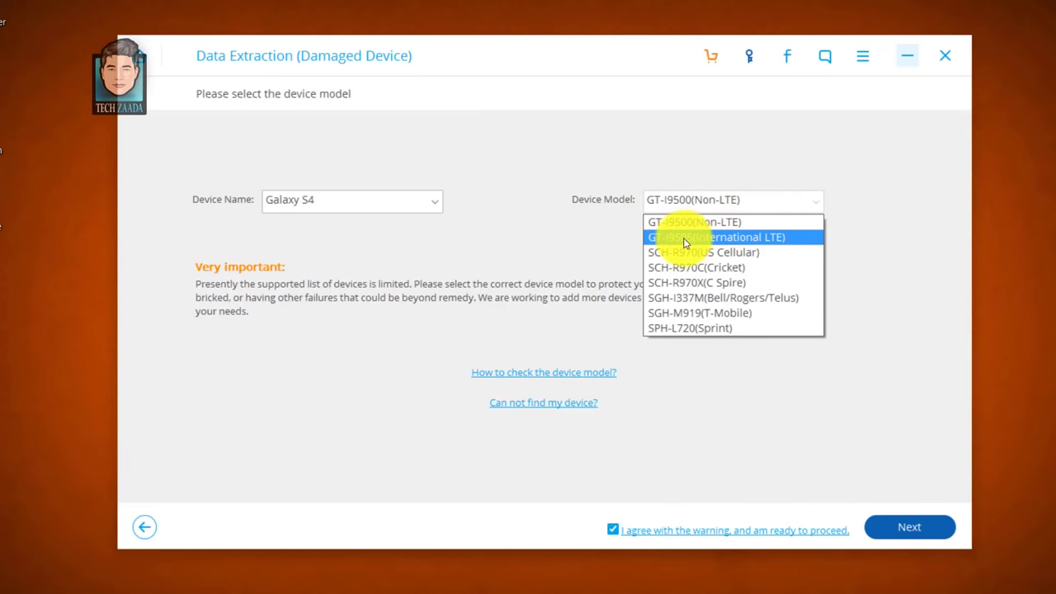
left_click(749, 237)
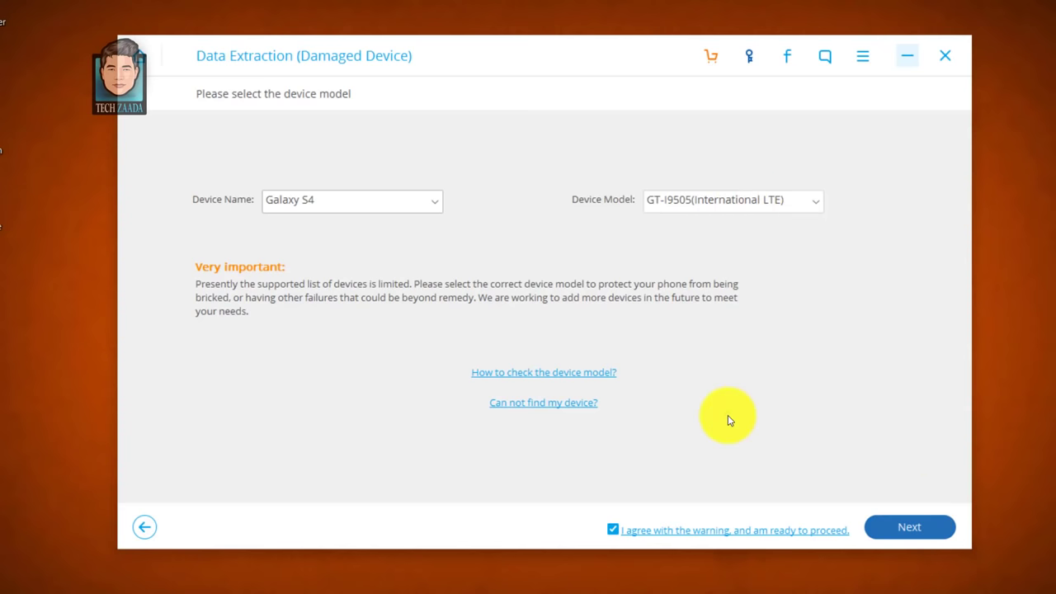
left_click(909, 527)
left_click_drag(510, 180, 551, 164)
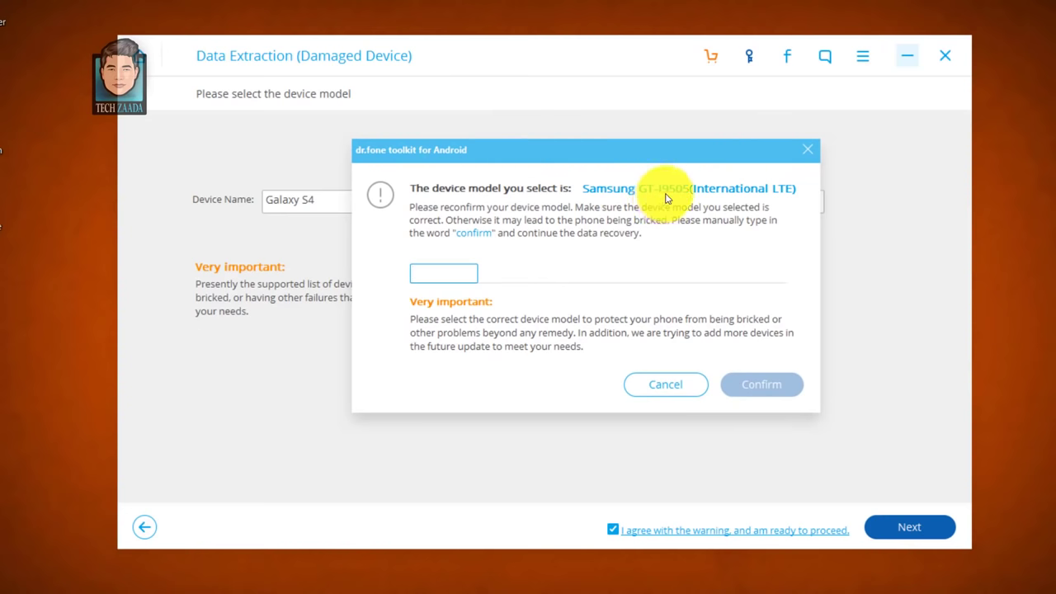
- Enter CONFIRM in the prompt to confirm the GT-I9505 model
left_click(441, 273)
type("CONFIRM")
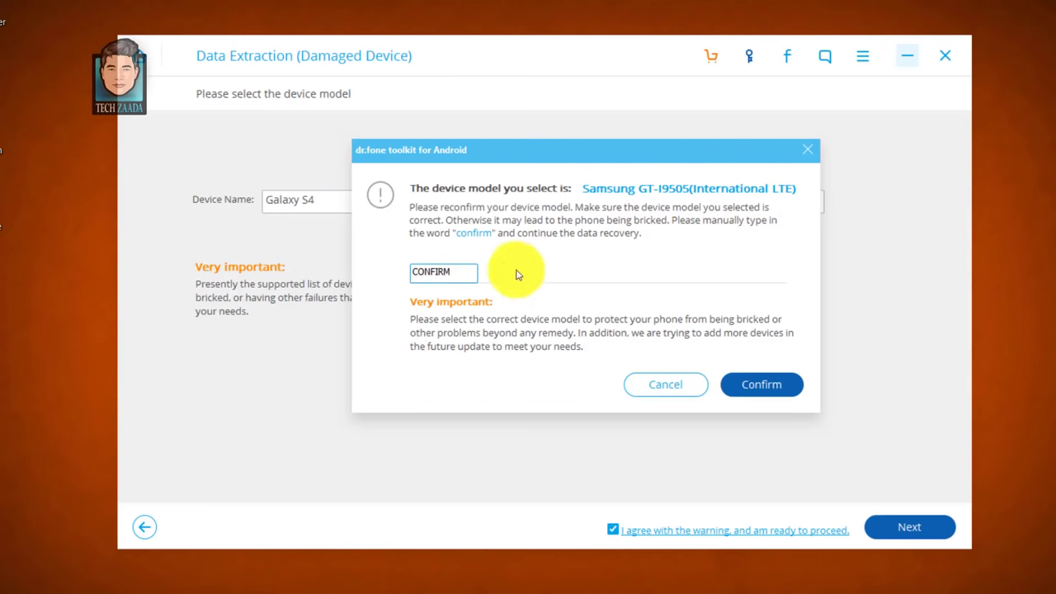
left_click(758, 384)
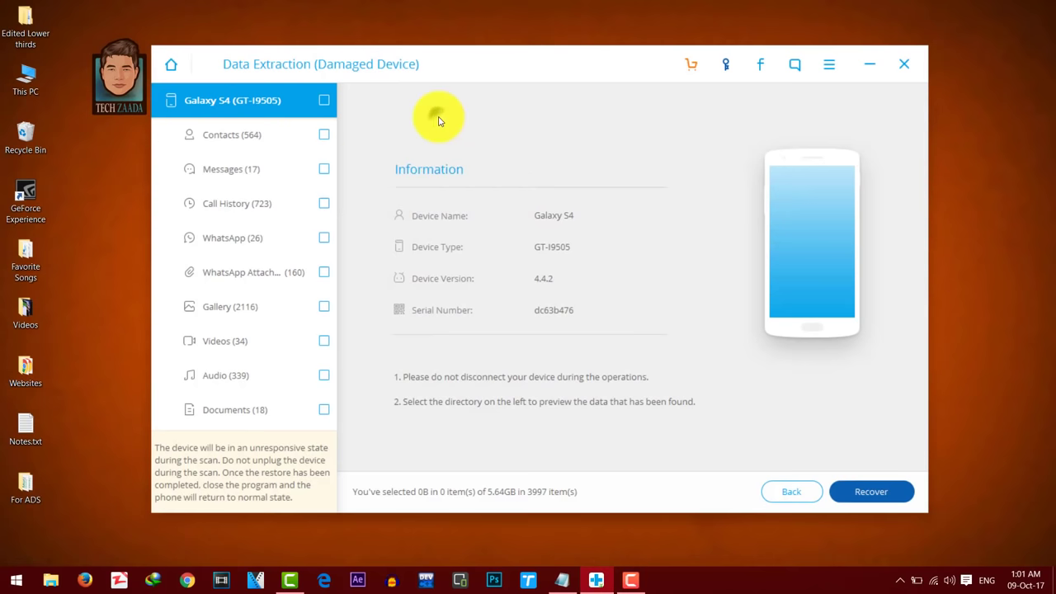
- Preview the recovered contacts, messages, call history and WhatsApp chats
left_click(245, 137)
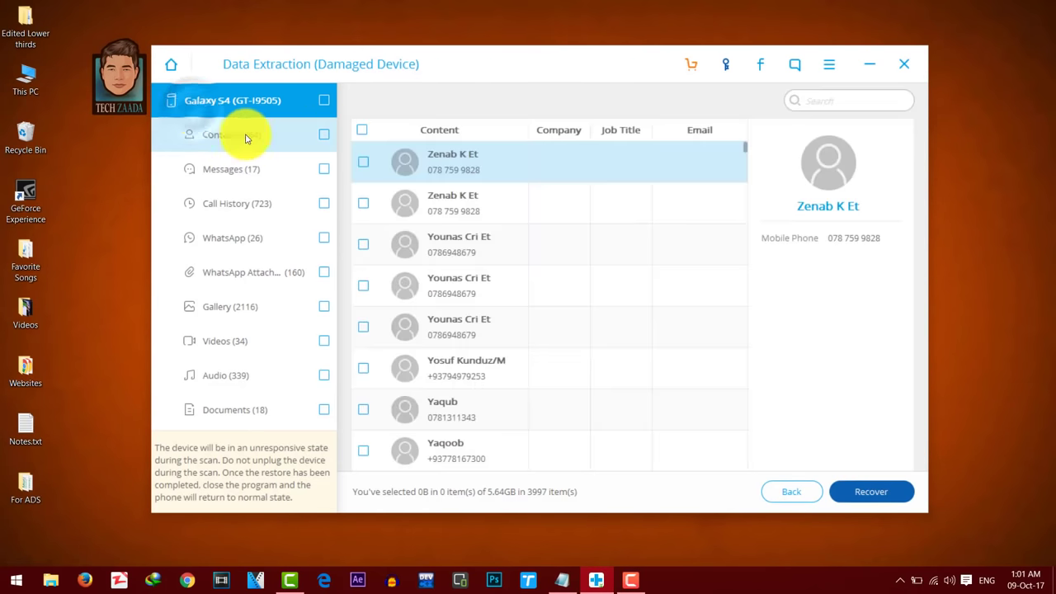
left_click(238, 171)
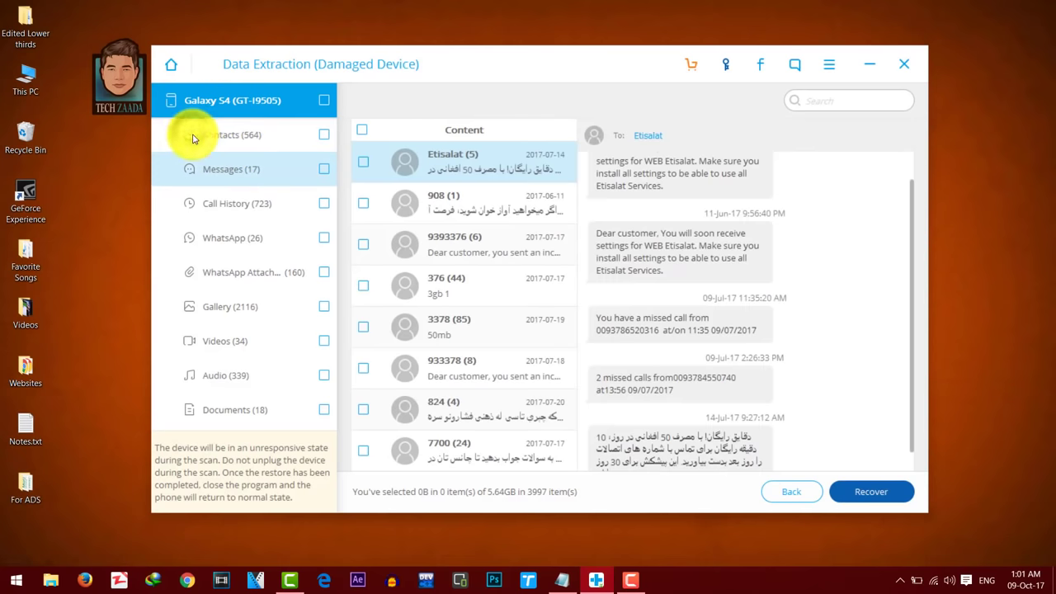
left_click(227, 203)
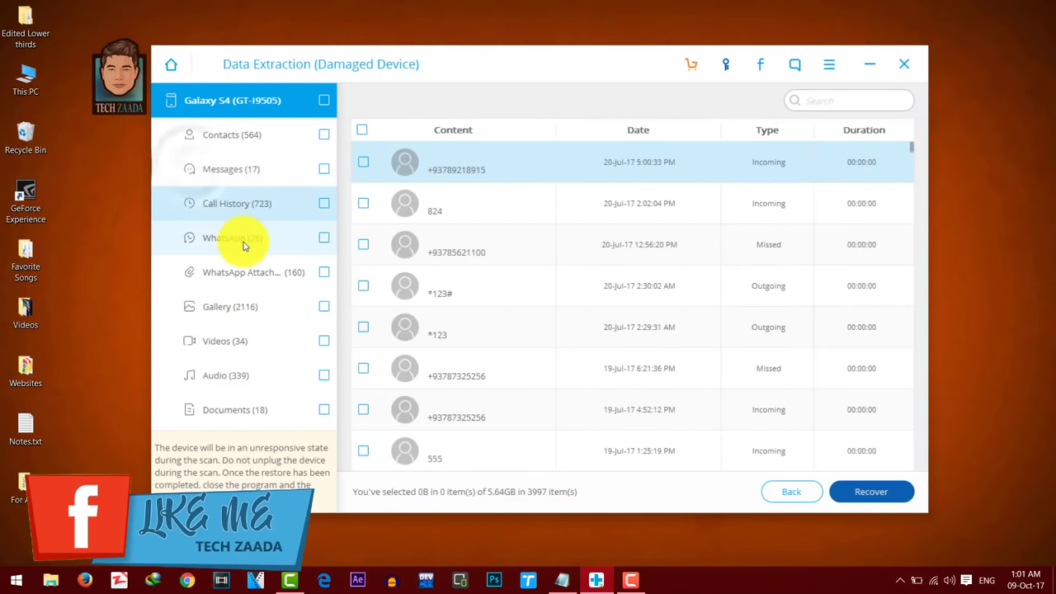
key("Down")
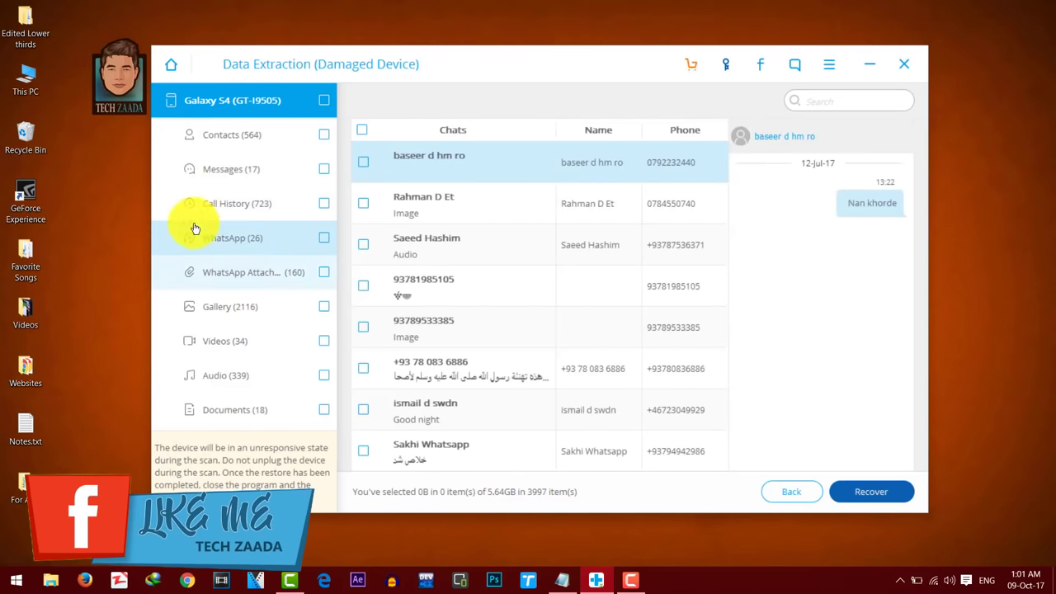
- Browse through the recovered Gallery photo thumbnails
left_click(239, 283)
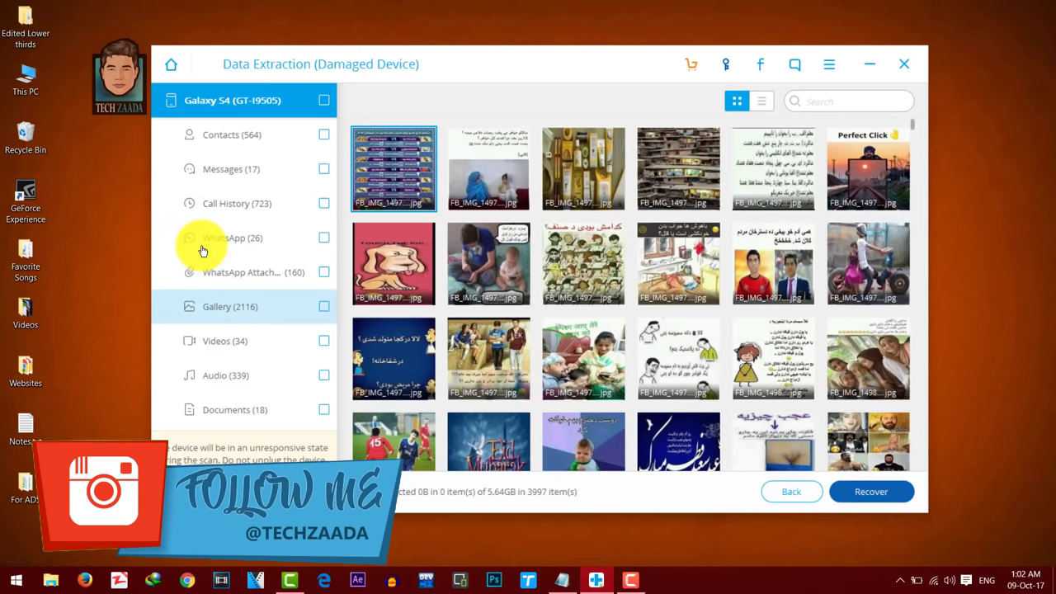
scroll(469, 259, "down", 5)
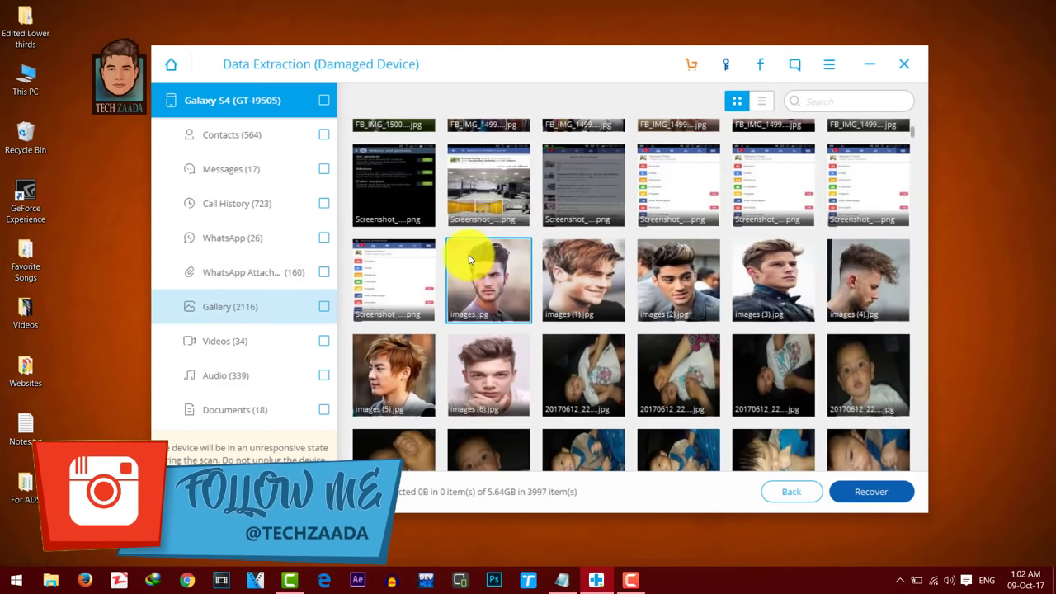
scroll(469, 259, "down", 3)
scroll(469, 259, "down", 3)
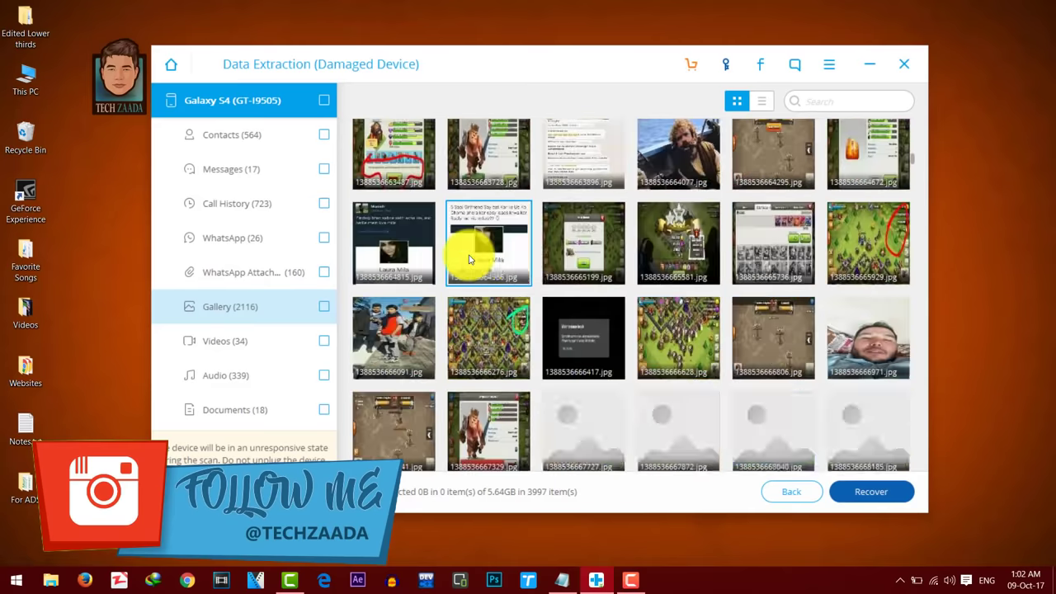
scroll(468, 259, "down", 3)
scroll(468, 259, "down", 3)
scroll(469, 259, "down", 3)
scroll(469, 259, "down", 3)
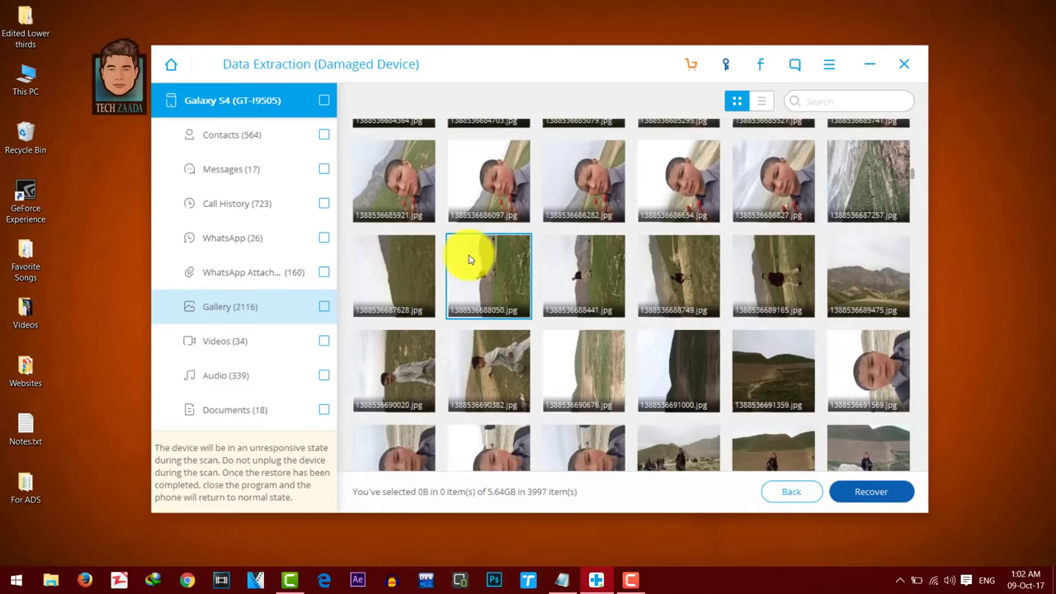
scroll(469, 259, "down", 3)
scroll(469, 259, "down", 2)
scroll(469, 259, "down", 3)
scroll(469, 259, "down", 3)
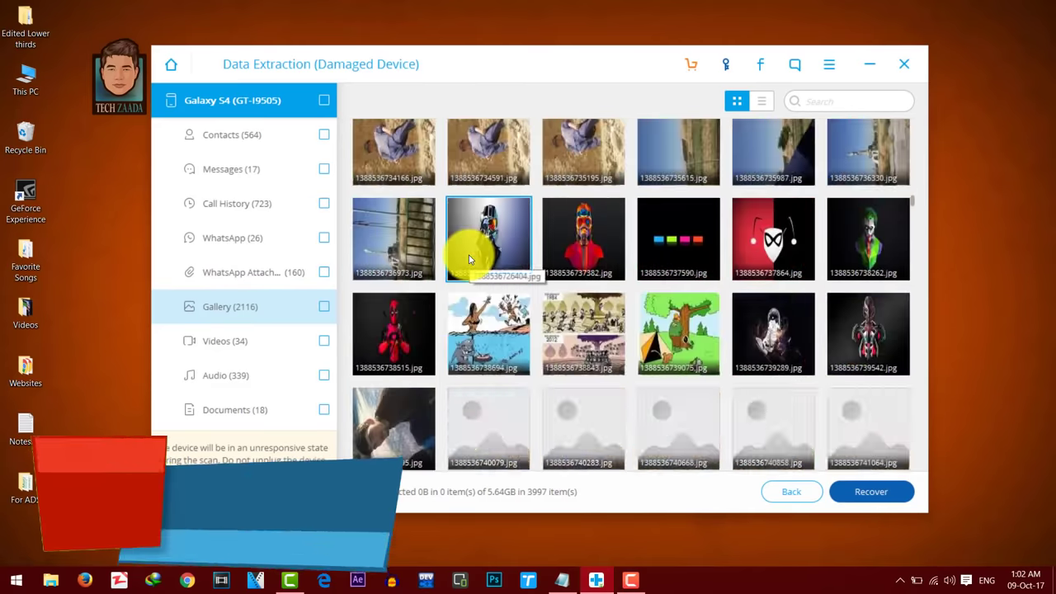
scroll(469, 259, "down", 3)
scroll(469, 259, "down", 3)
scroll(469, 259, "down", 3)
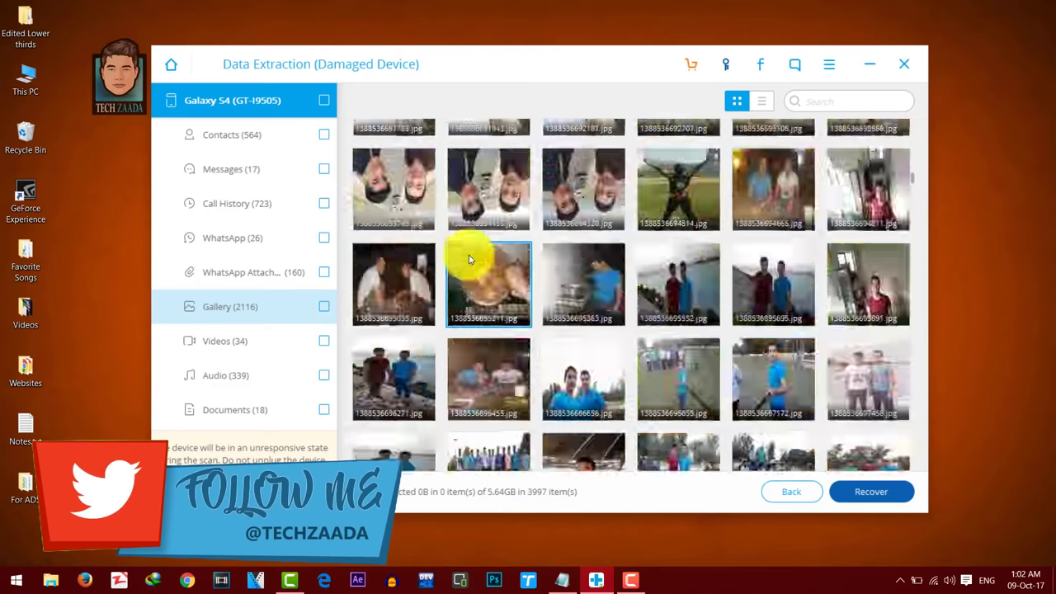
scroll(469, 259, "down", 3)
scroll(469, 259, "down", 3)
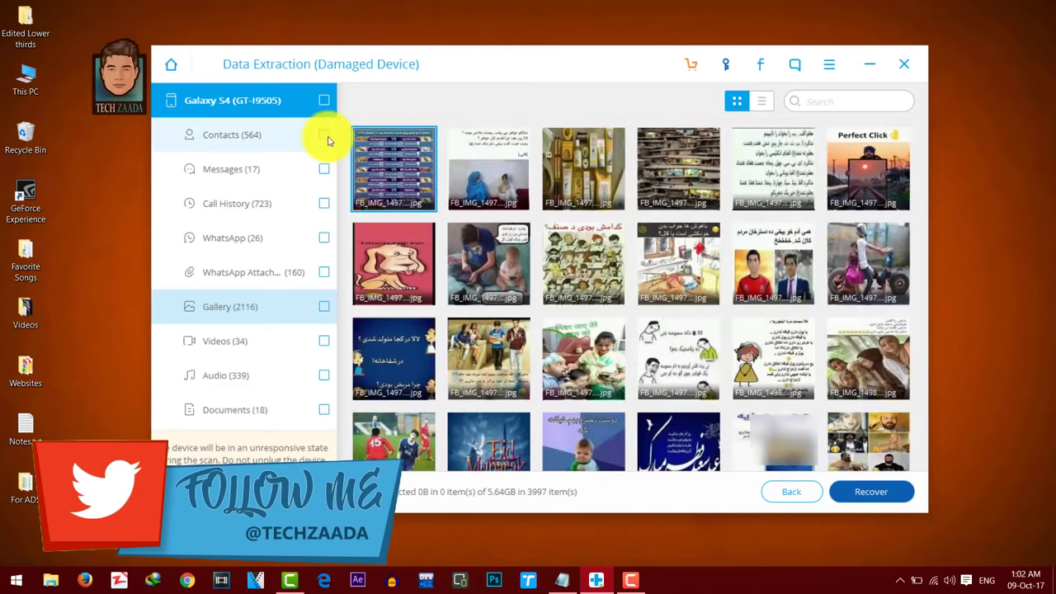
- Tick Messages, Call History, WhatsApp, WhatsApp attachments and the remaining categories for recovery
left_click(324, 168)
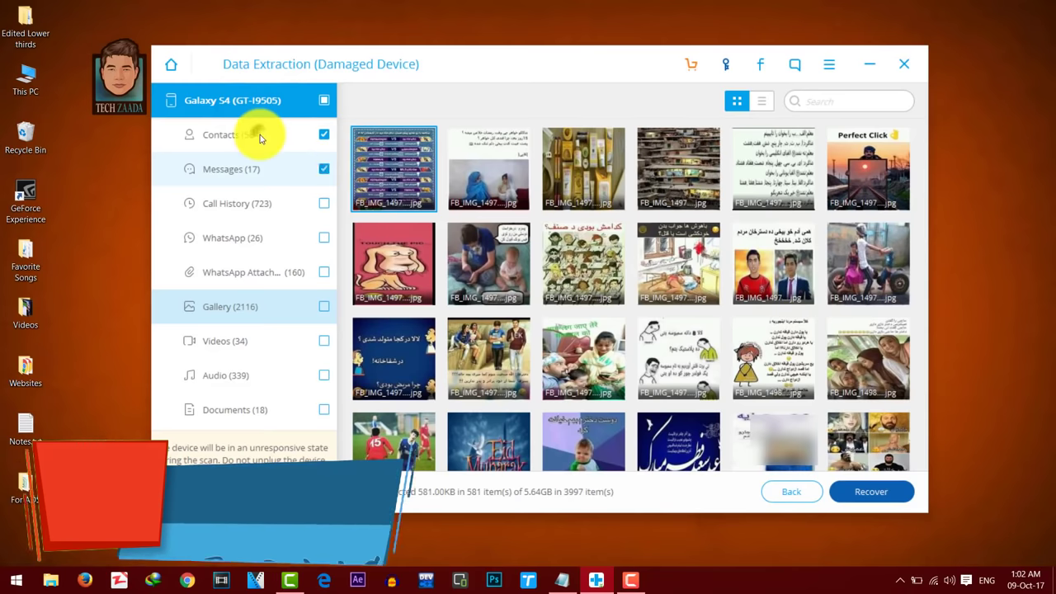
left_click(324, 204)
left_click(325, 238)
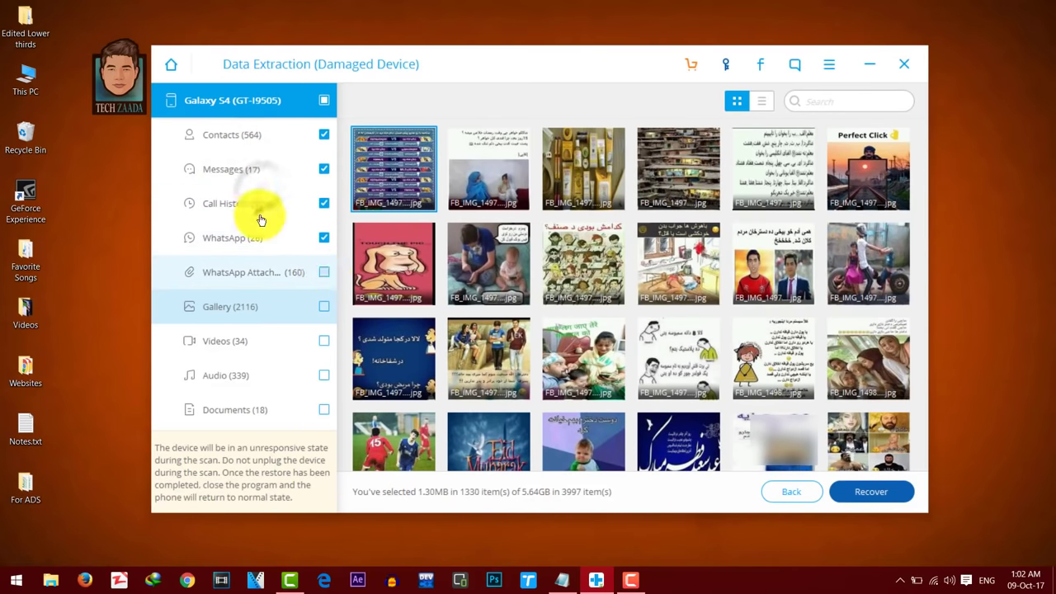
left_click(324, 273)
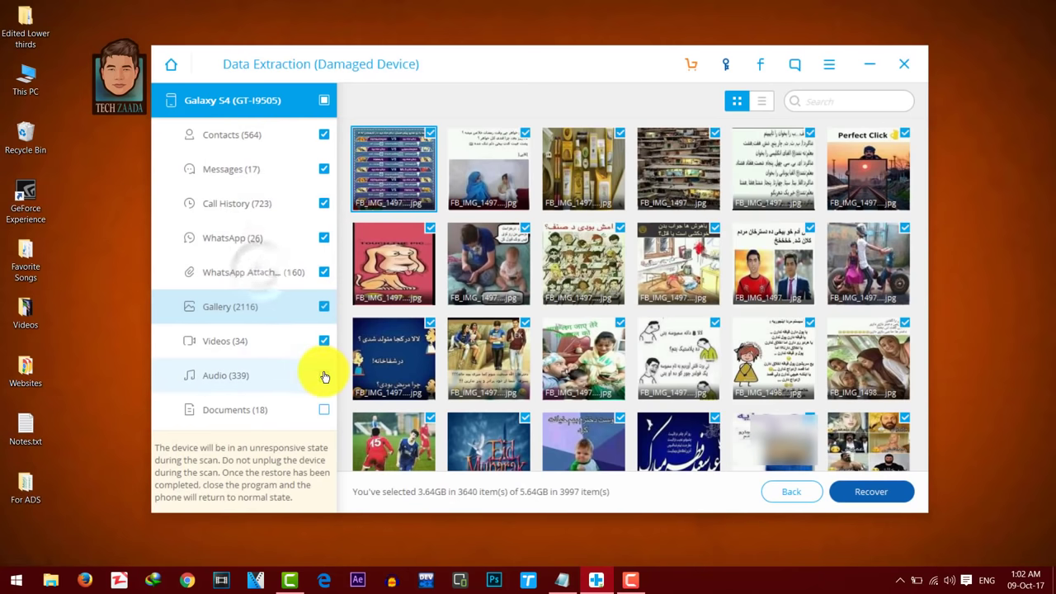
left_click(325, 410)
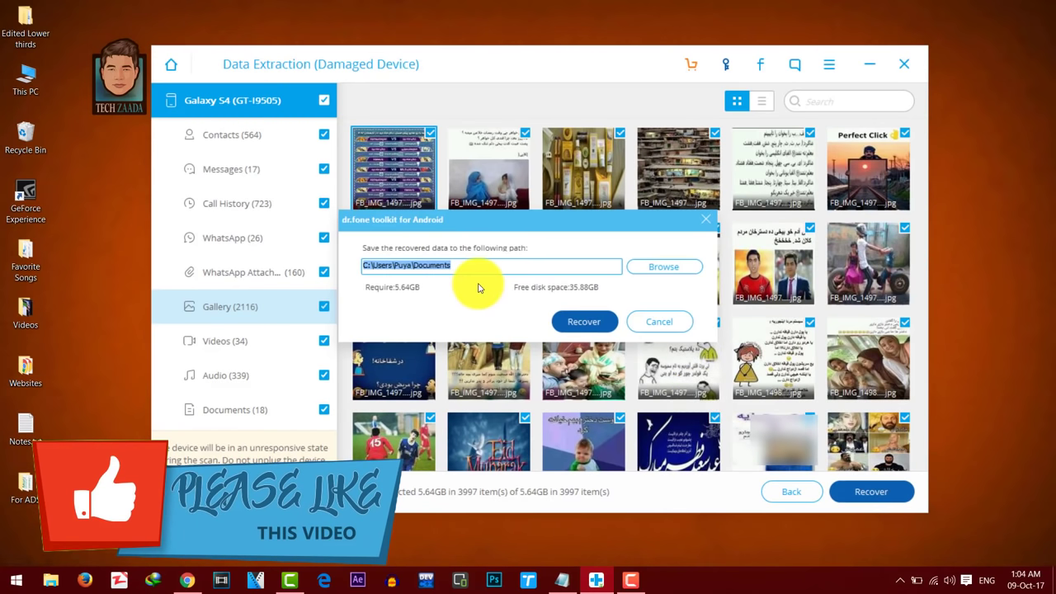
- Create a new desktop folder named Recovery
right_click(89, 130)
mouse_move(165, 264)
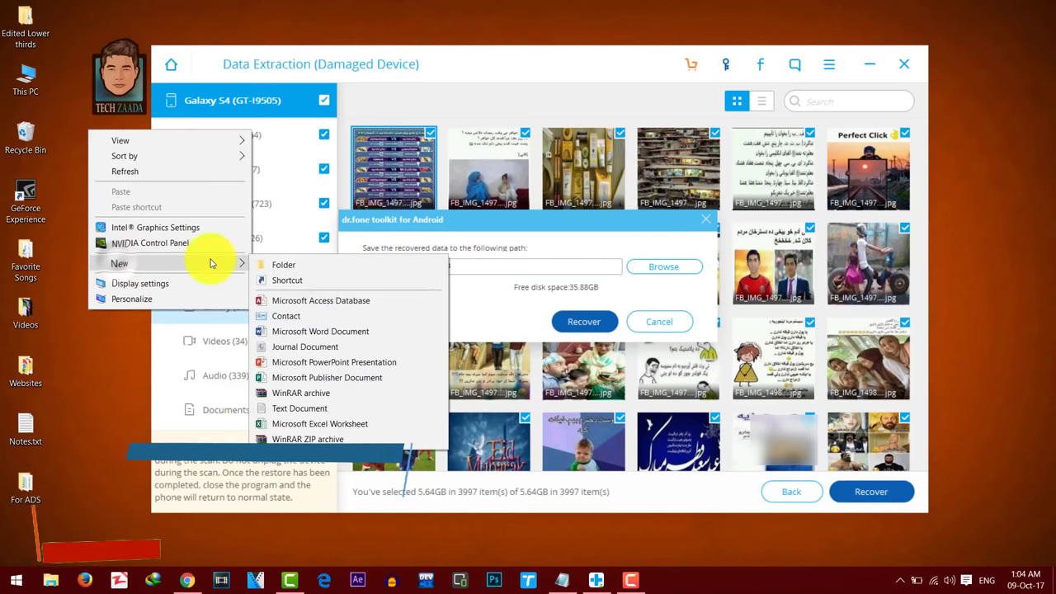
left_click(291, 271)
type("Recovery")
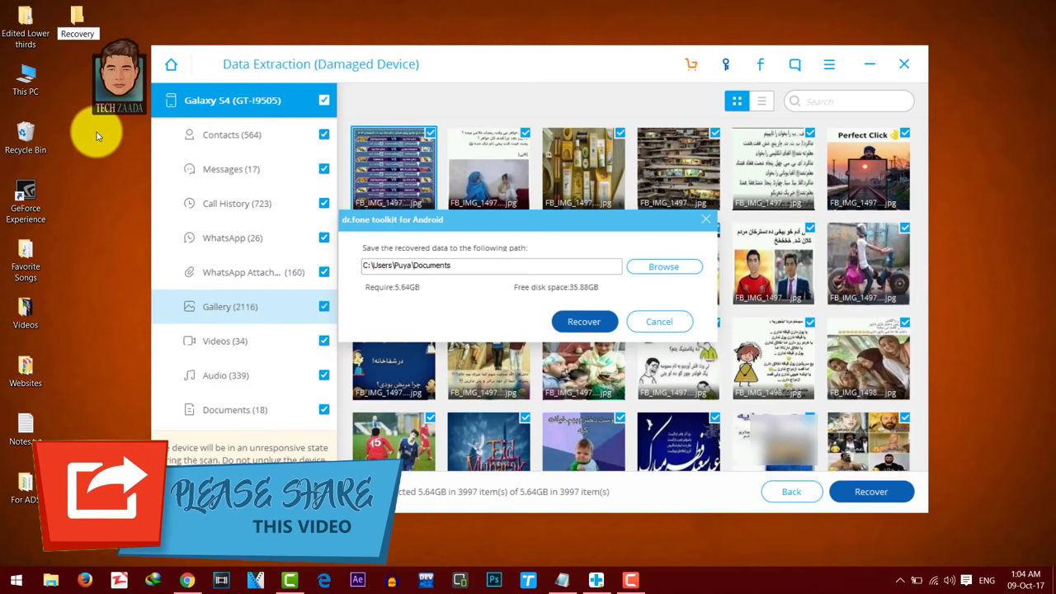
left_click(80, 19)
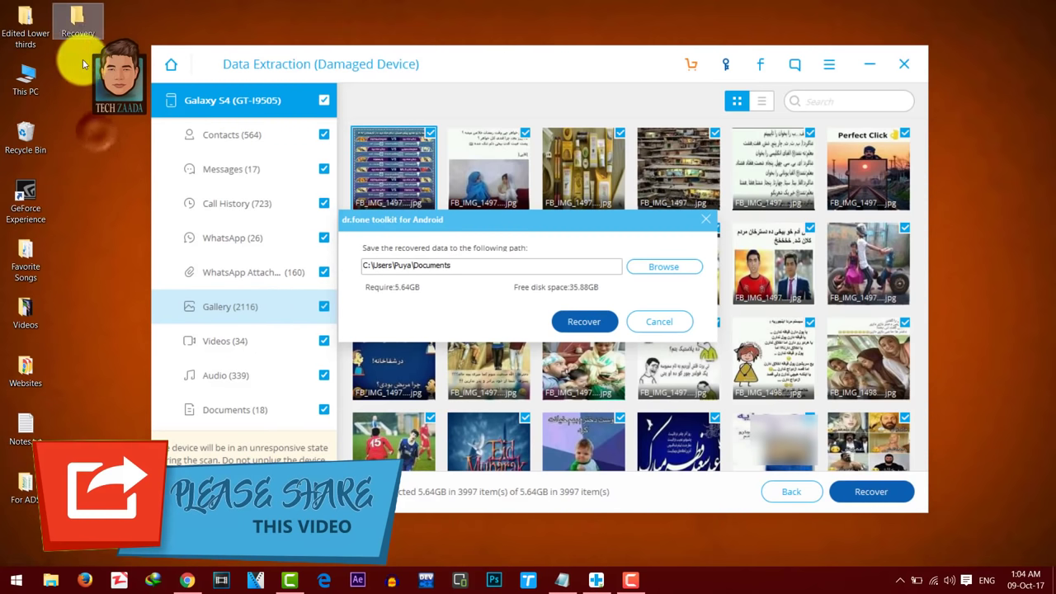
- Choose Desktop > Recovery as the save location for the extracted data
left_click(661, 323)
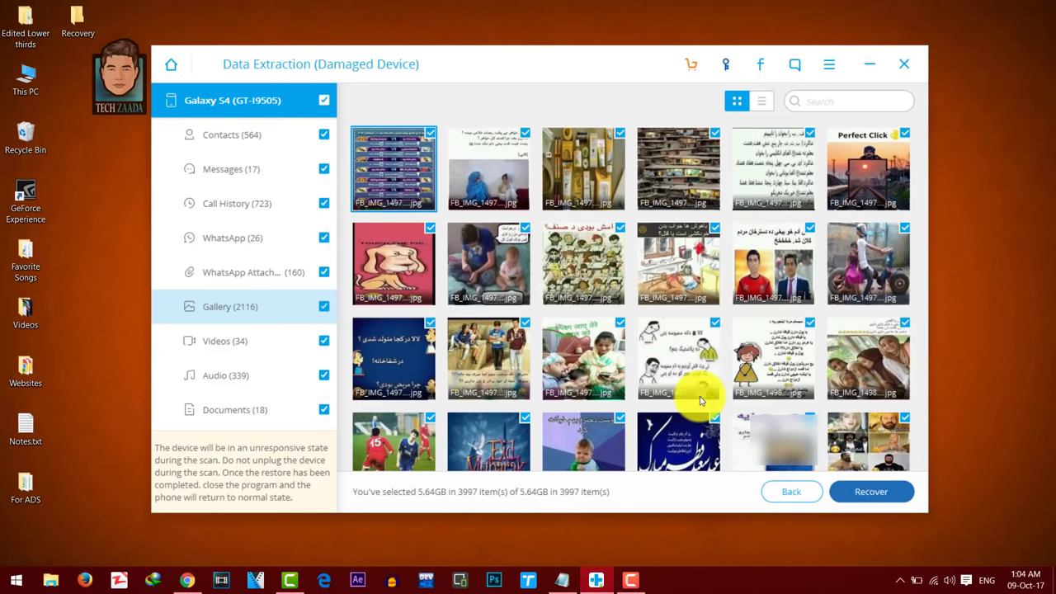
left_click(871, 491)
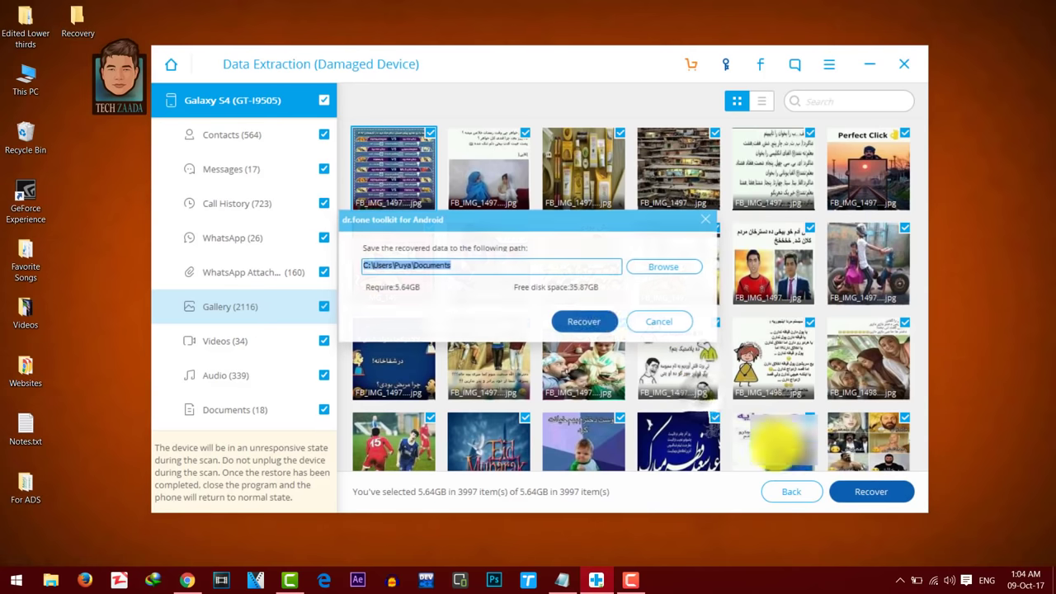
left_click(641, 268)
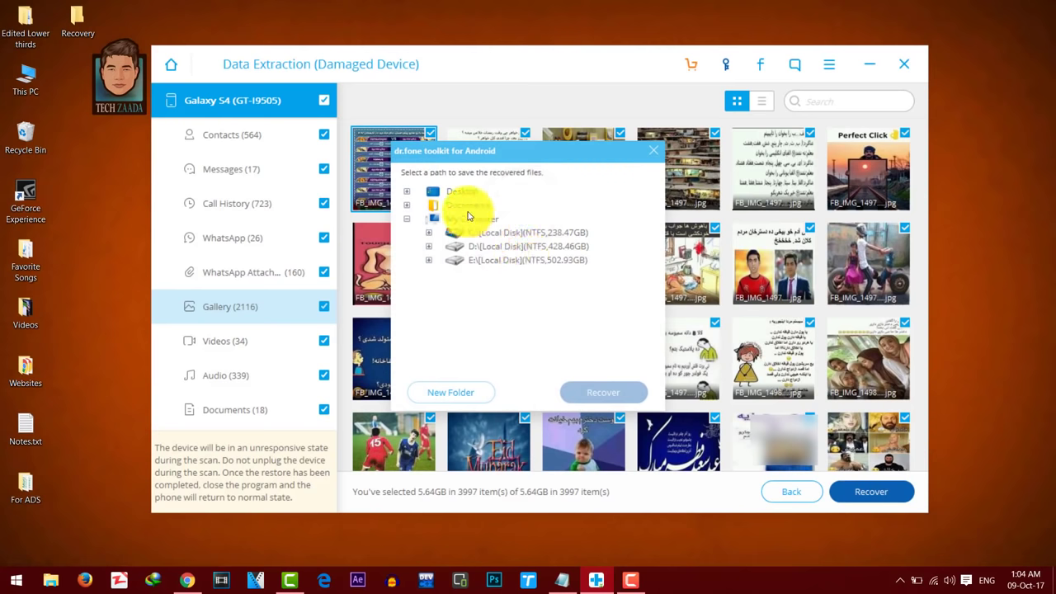
left_click(454, 195)
left_click(407, 192)
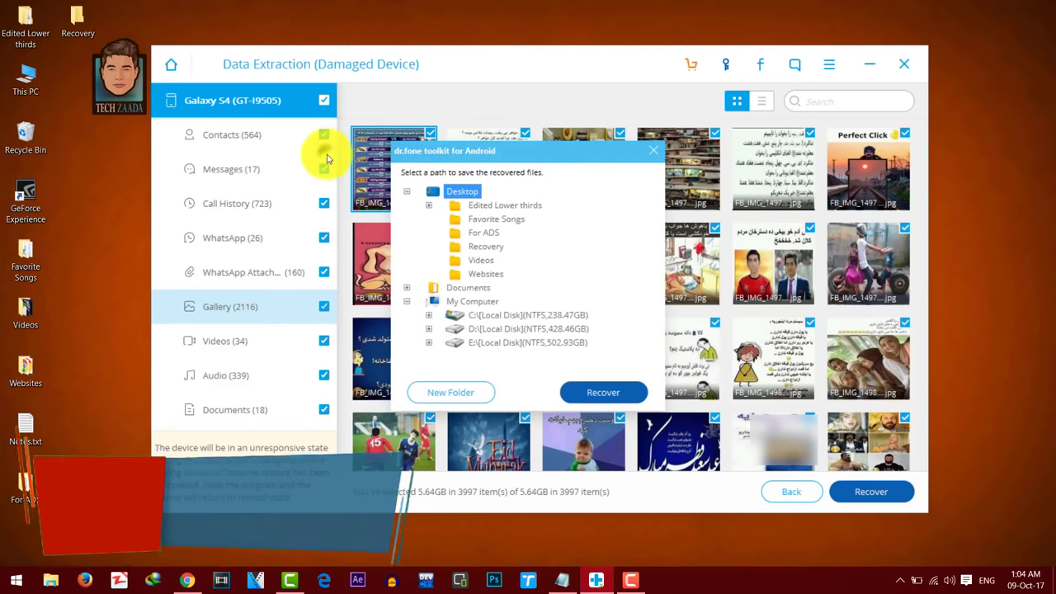
left_click(485, 246)
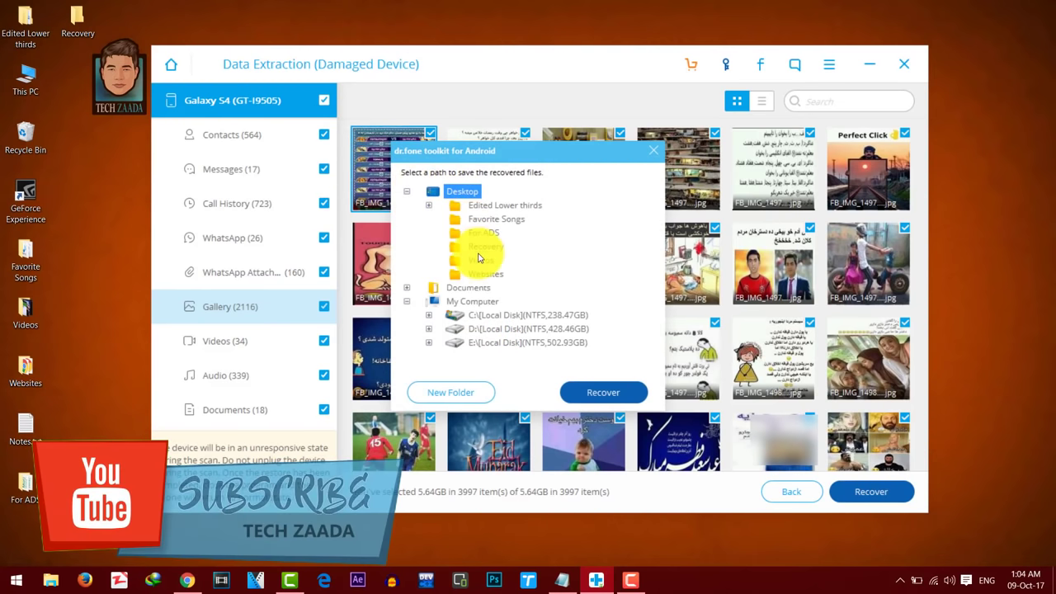
- Start recovering into the Recovery folder and let the progress reach 100%
left_click(621, 394)
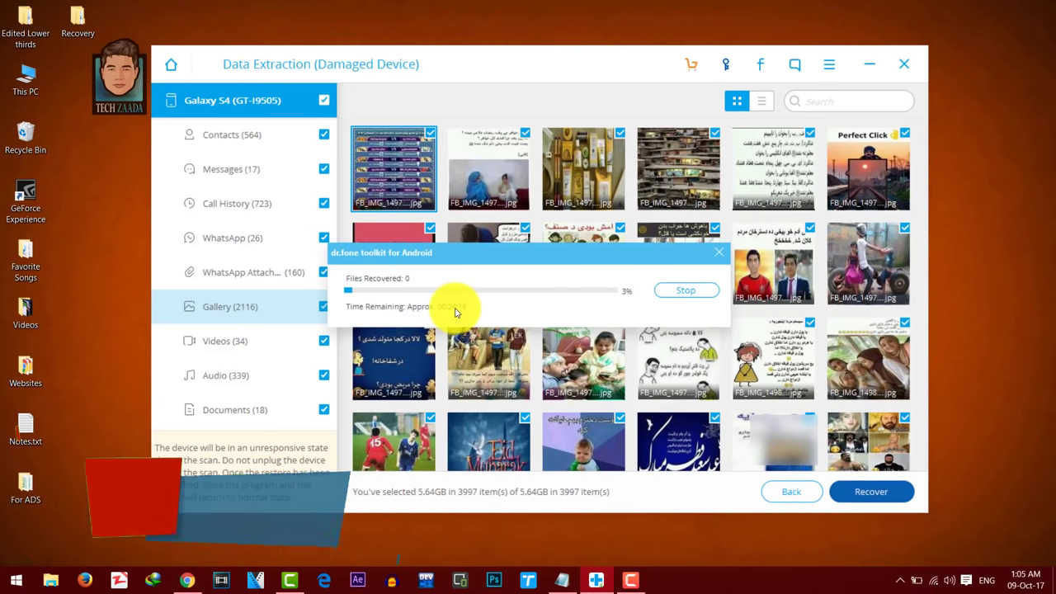
left_click(631, 580)
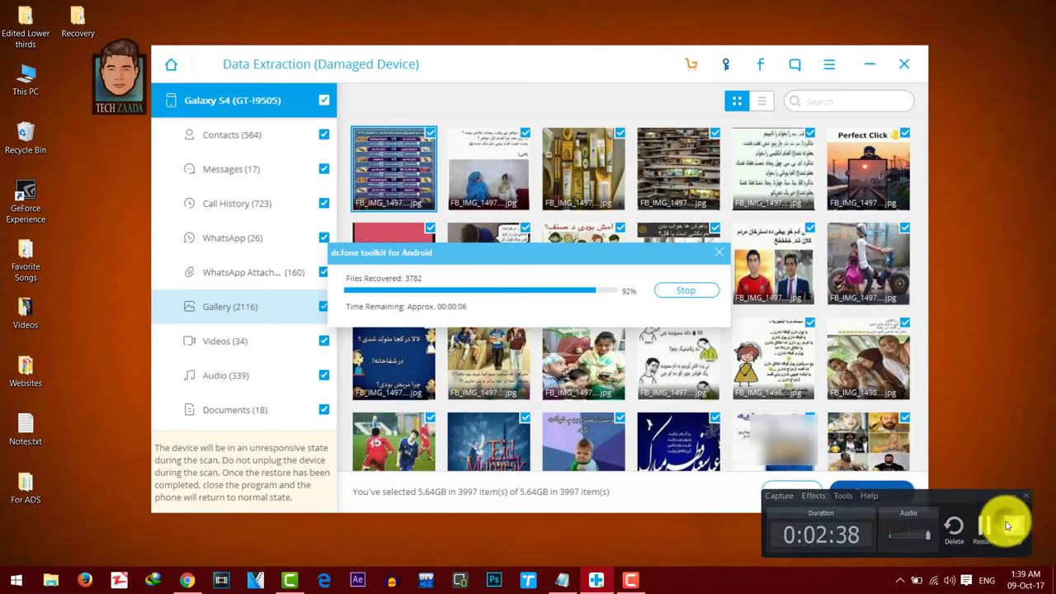
left_click(1007, 524)
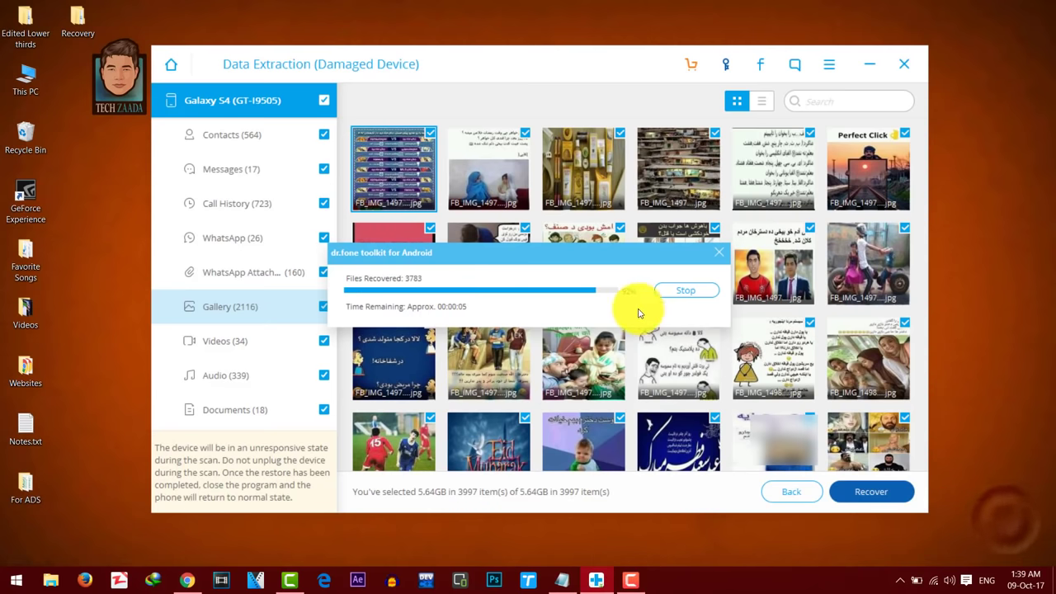
left_click_drag(551, 261, 567, 256)
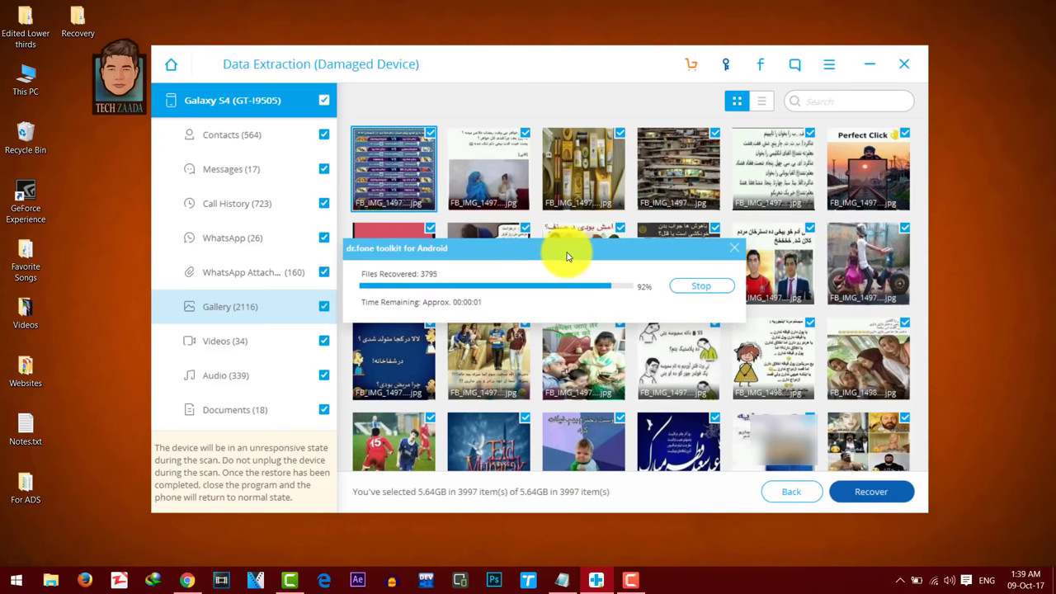
left_click_drag(544, 256, 556, 260)
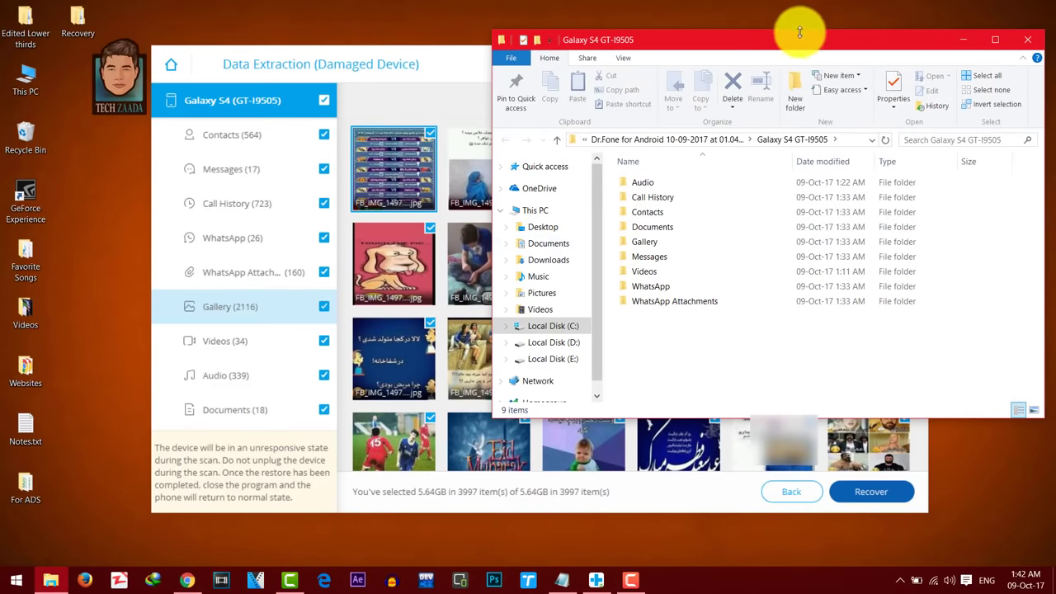
- Minimize dr.fone and maximize the recovered Galaxy S4 folder in File Explorer
left_click_drag(800, 39, 602, 84)
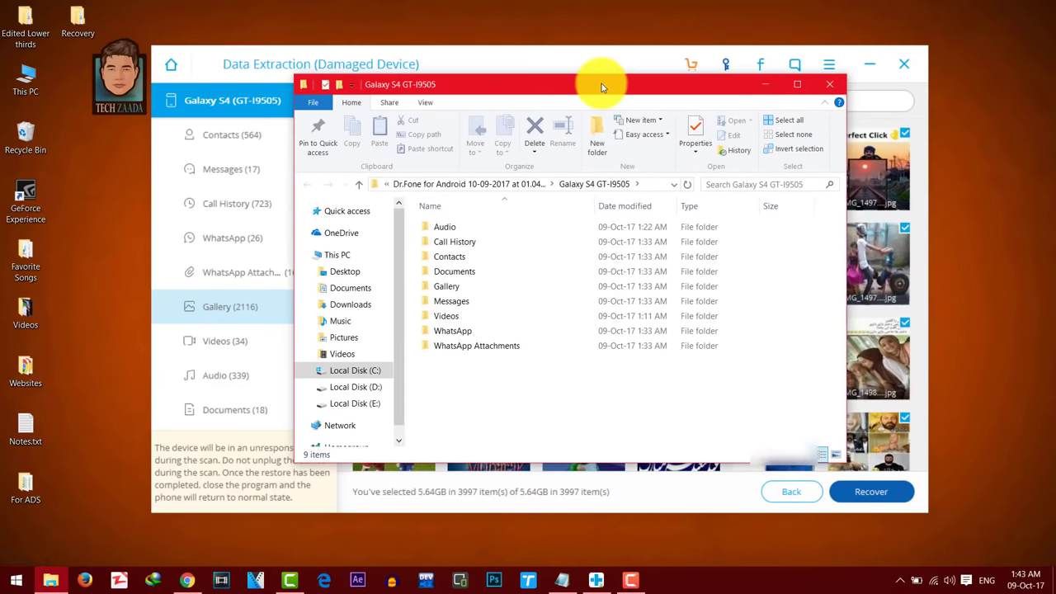
left_click(872, 64)
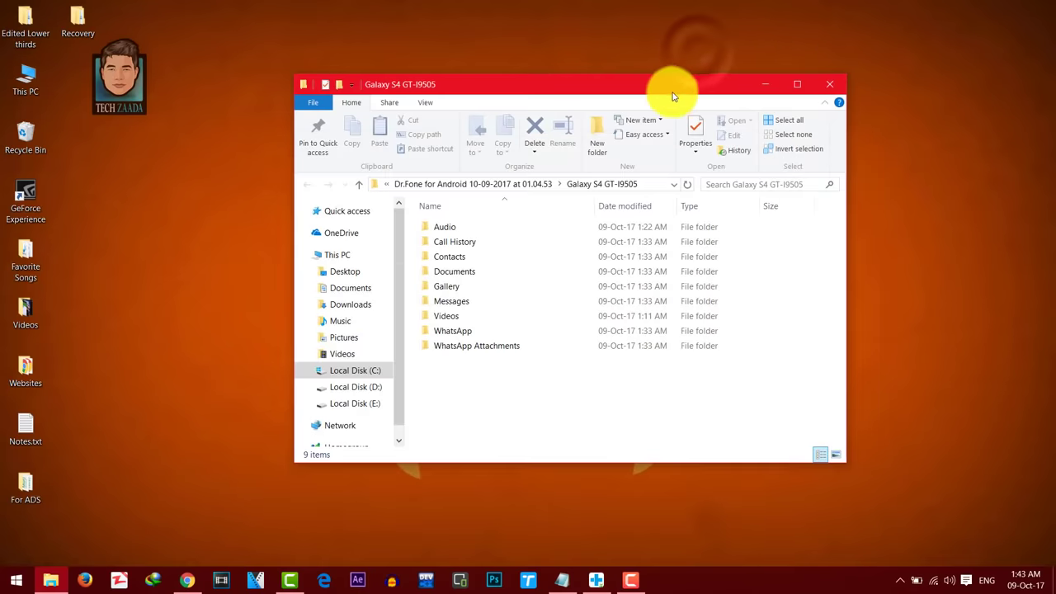
left_click_drag(633, 89, 625, 82)
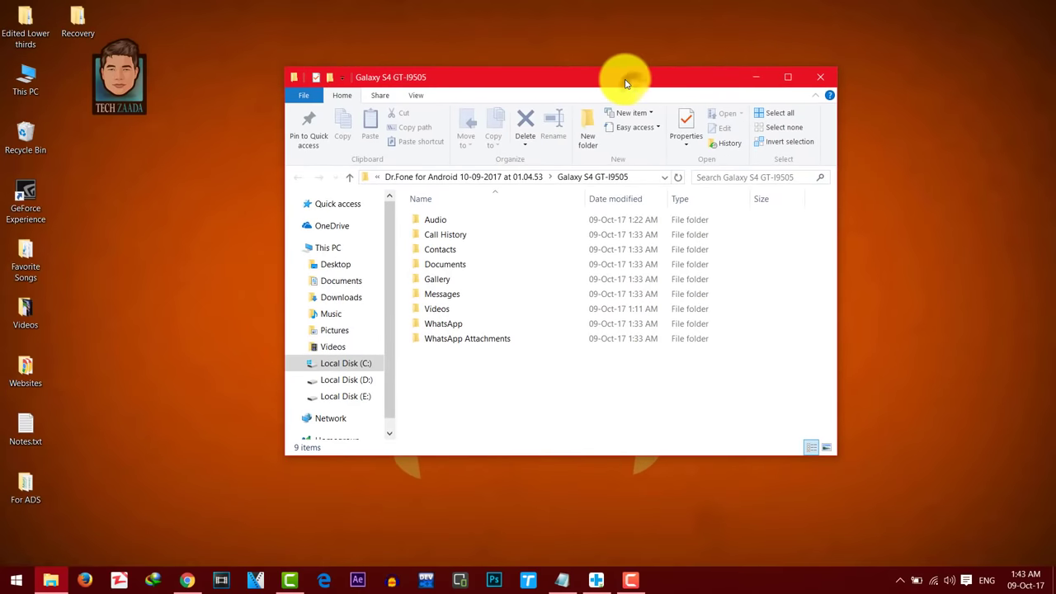
left_click(787, 78)
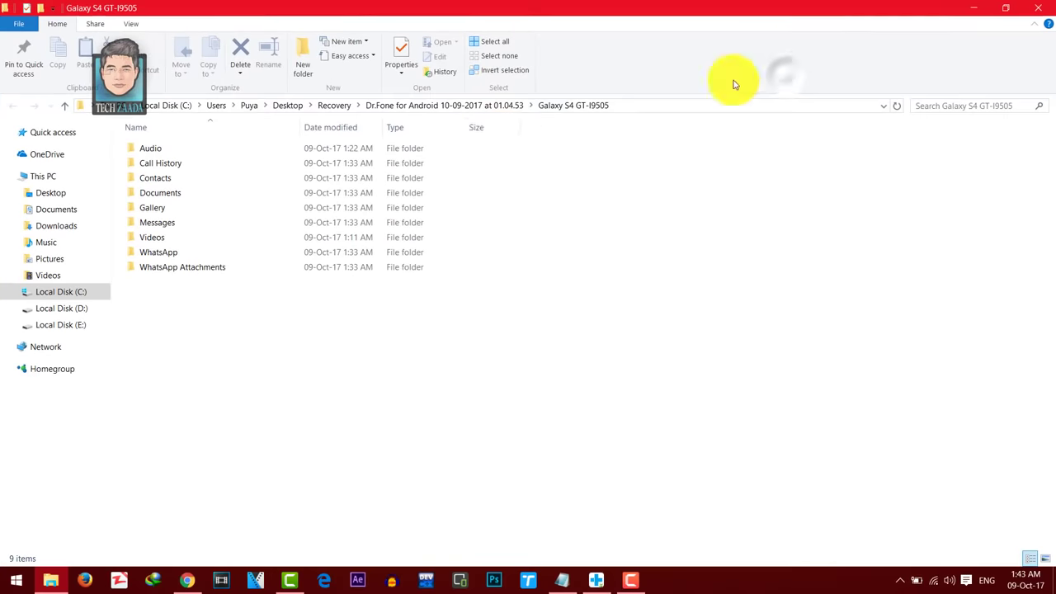
- Browse the recovered songs in Audio > MP3, then return to the main folder
left_click(168, 151)
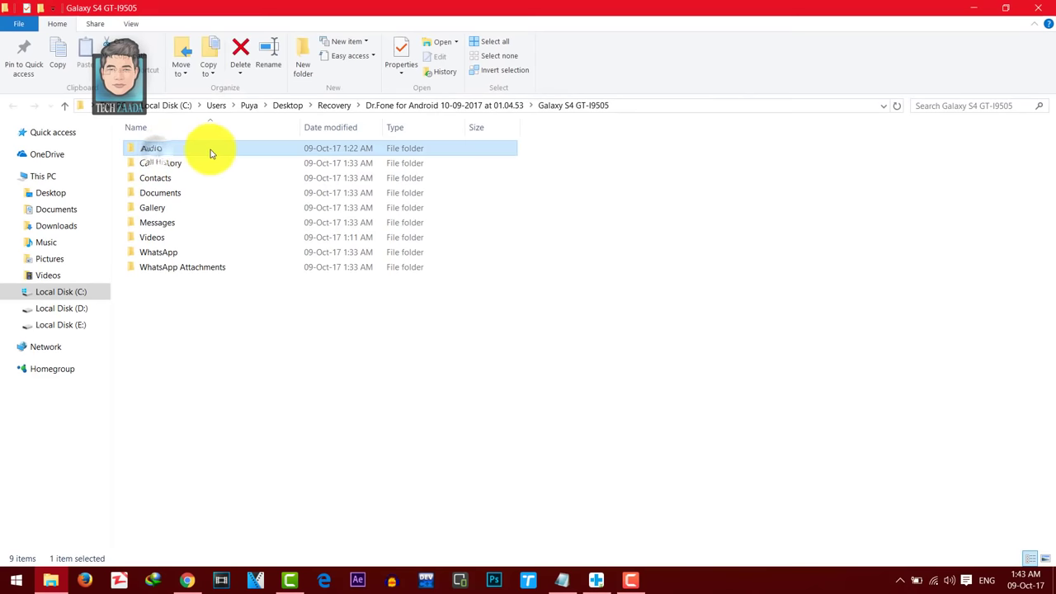
double_click(257, 154)
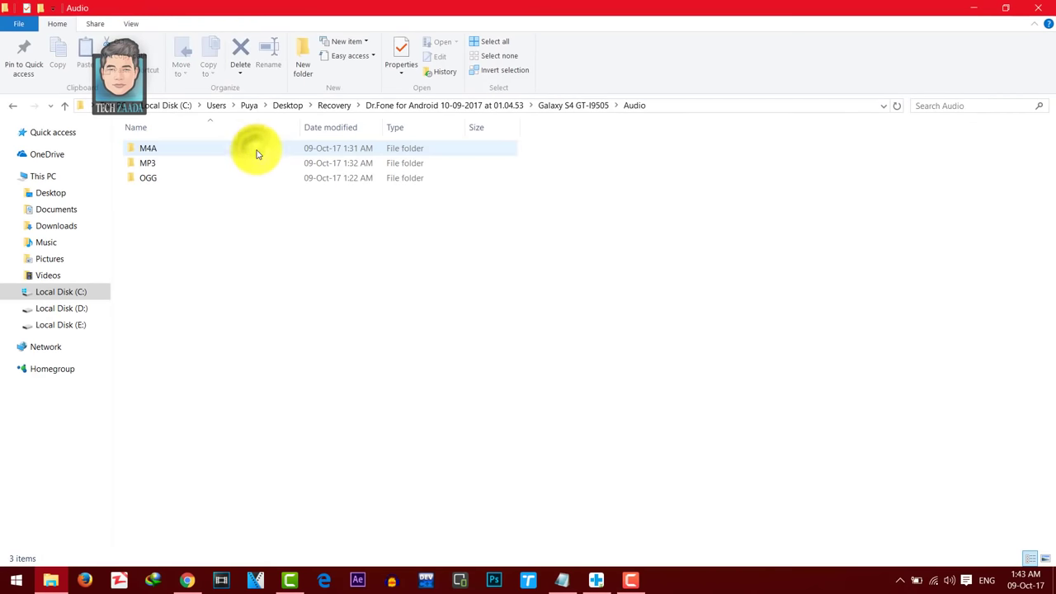
double_click(152, 166)
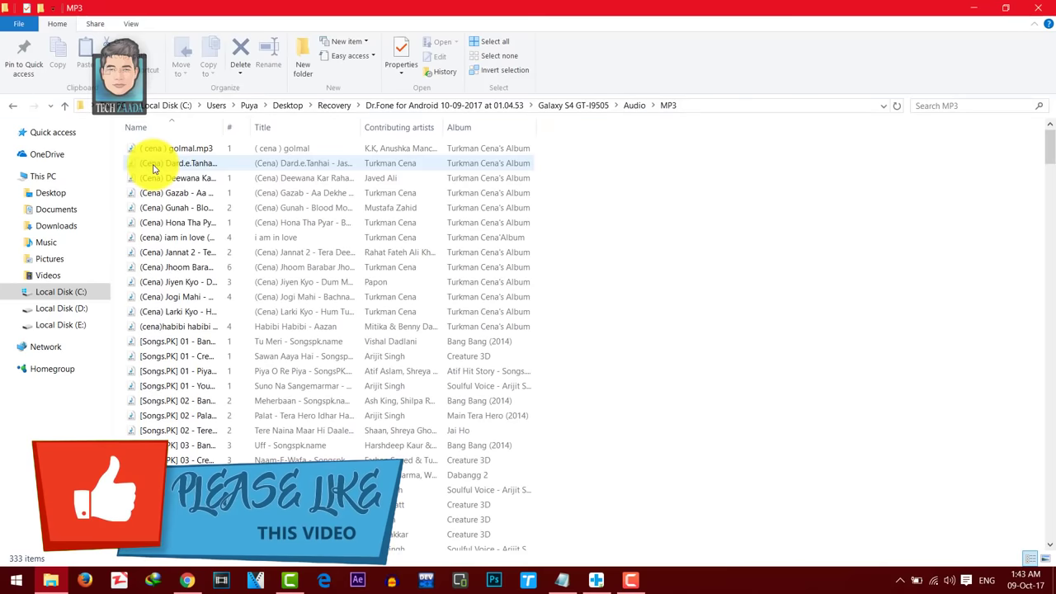
left_click(152, 170)
scroll(152, 169, "down", 10)
scroll(153, 169, "down", 8)
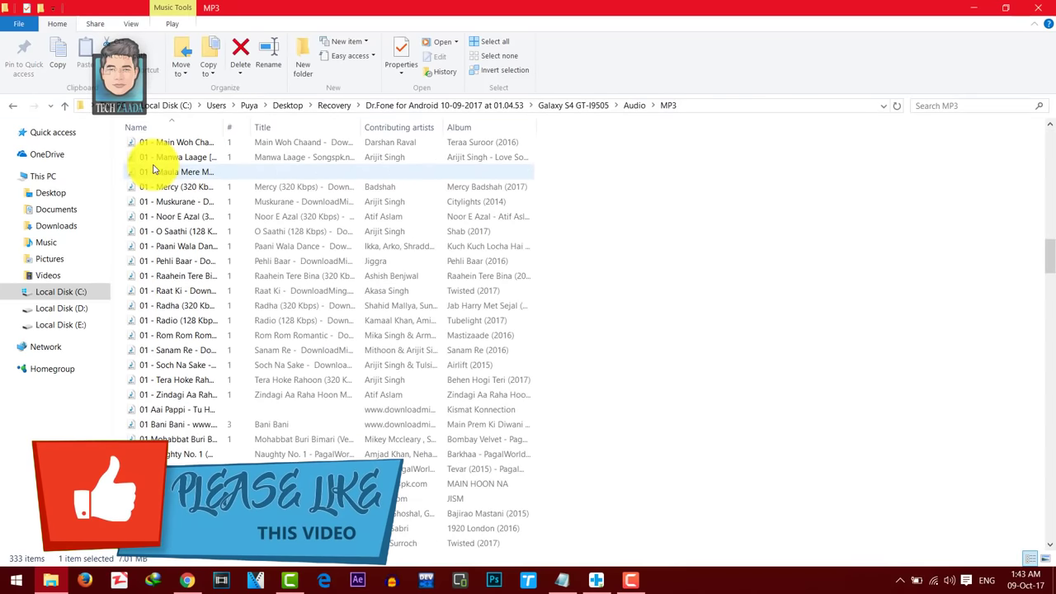
scroll(153, 170, "up", 15)
scroll(153, 167, "up", 5)
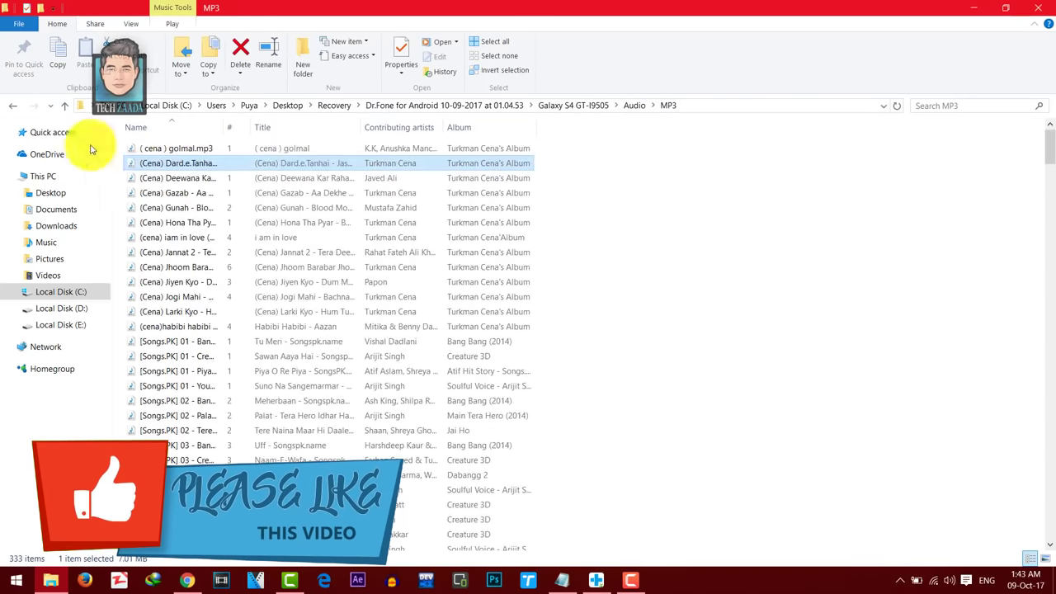
left_click(12, 106)
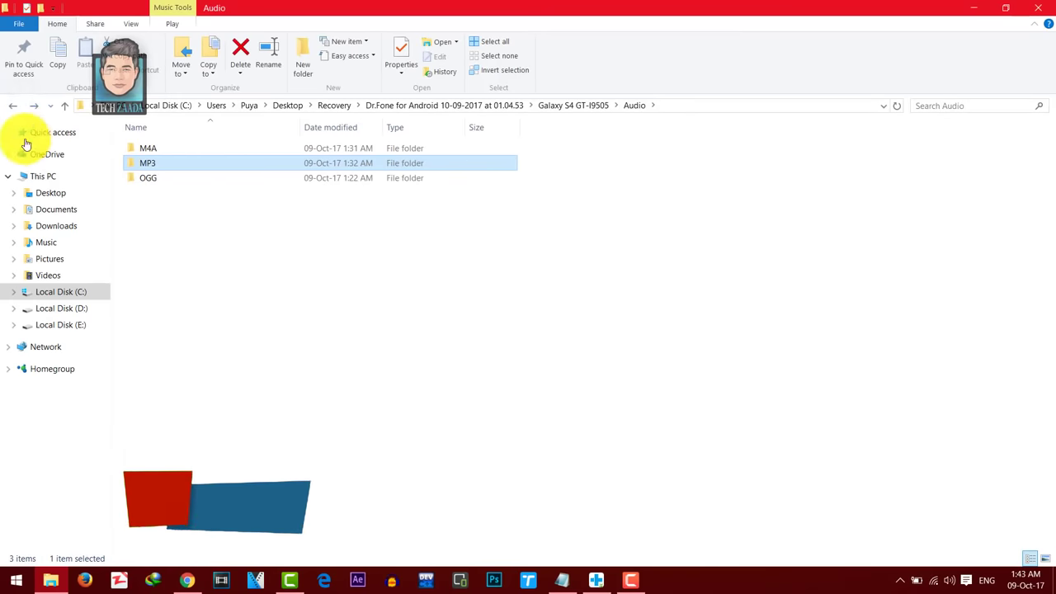
left_click(13, 106)
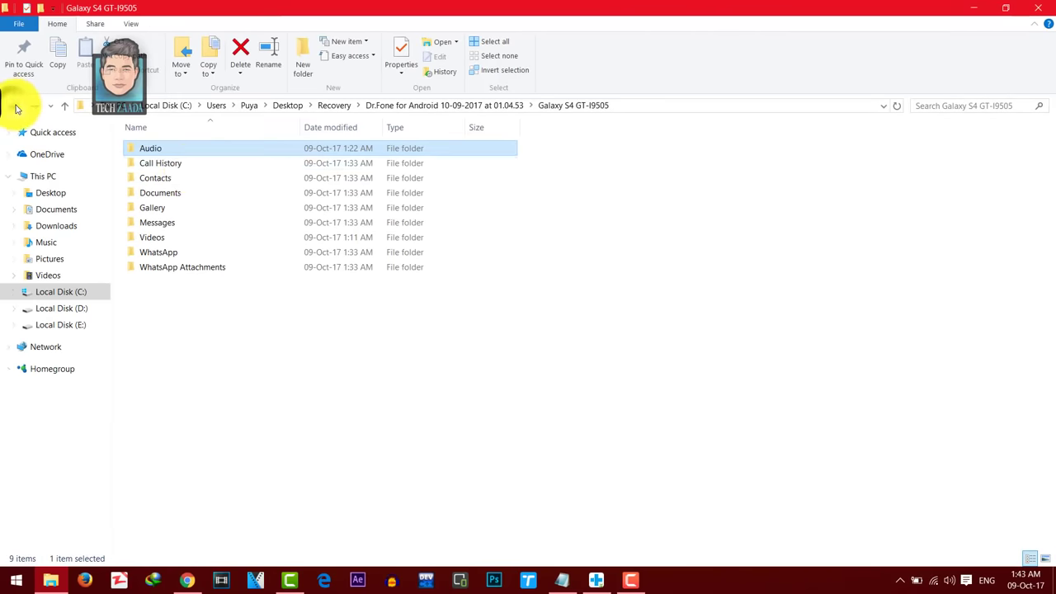
- Check the Contacts VCard.vcf and Contacts.CSV files and dismiss the resulting error
double_click(174, 178)
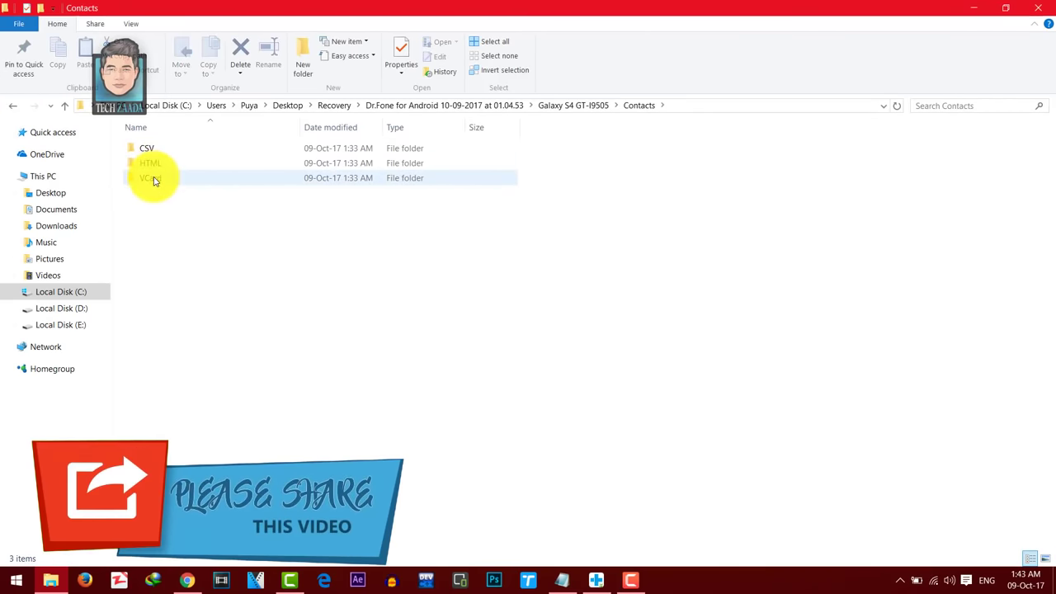
double_click(154, 180)
left_click(158, 152)
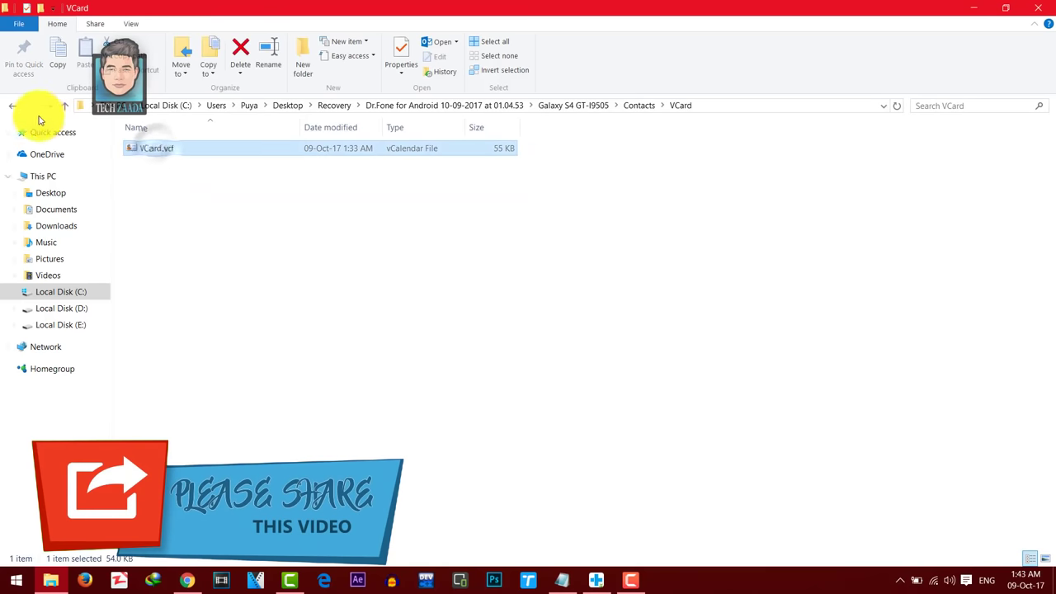
left_click(12, 108)
double_click(145, 150)
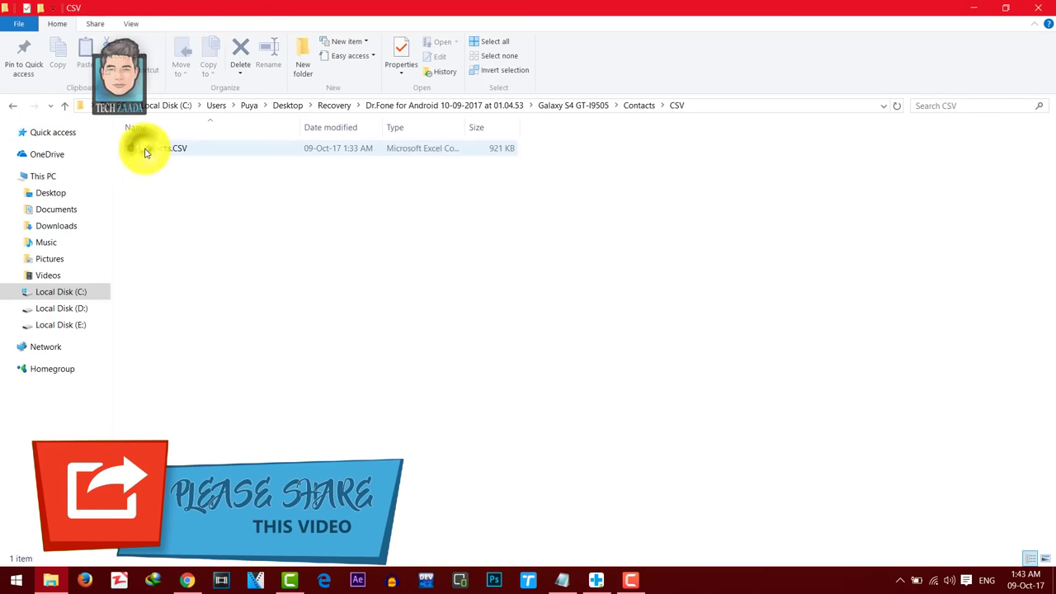
double_click(146, 150)
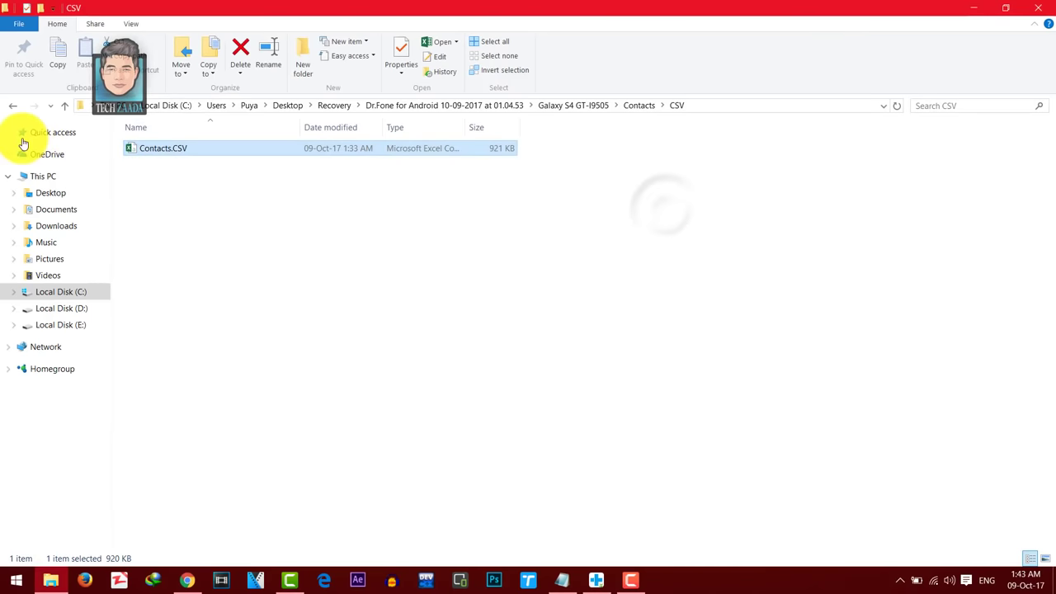
left_click(11, 106)
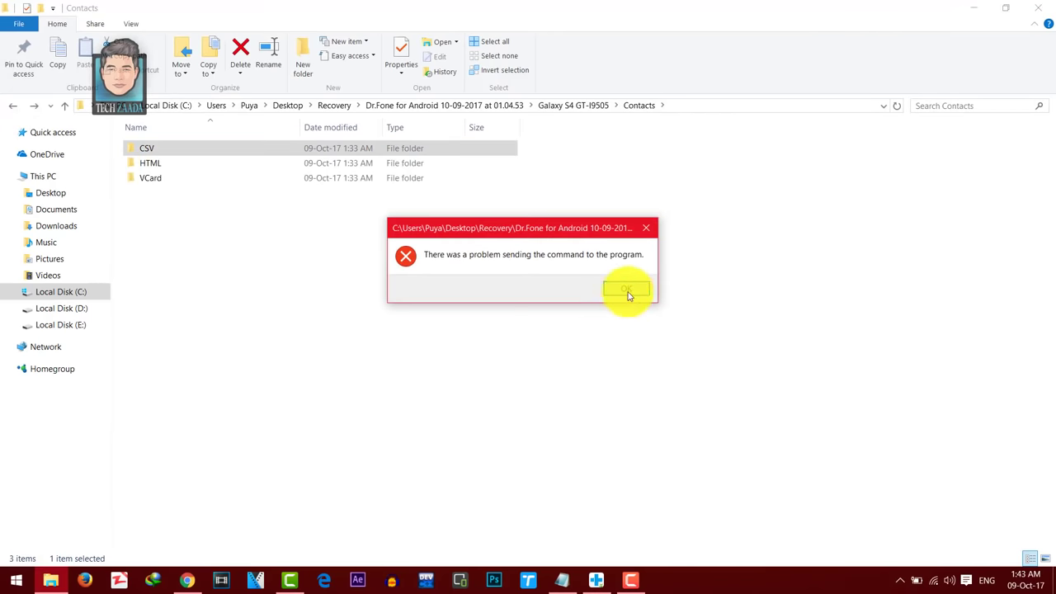
left_click(626, 289)
- Browse the Gallery's JPEG images, then open 21.jpg from the JPG folder
left_click(15, 109)
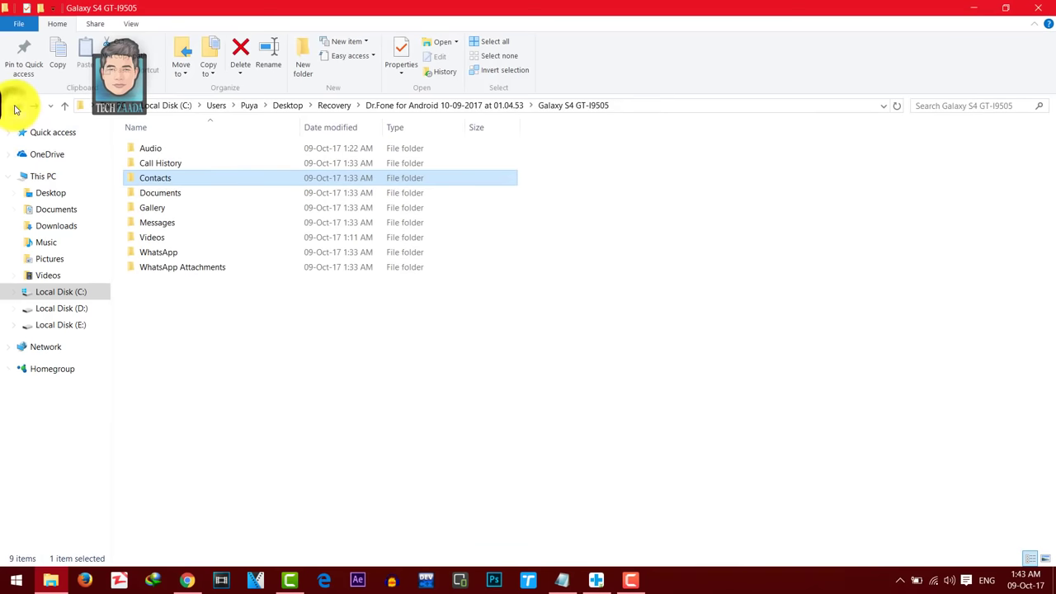
double_click(156, 209)
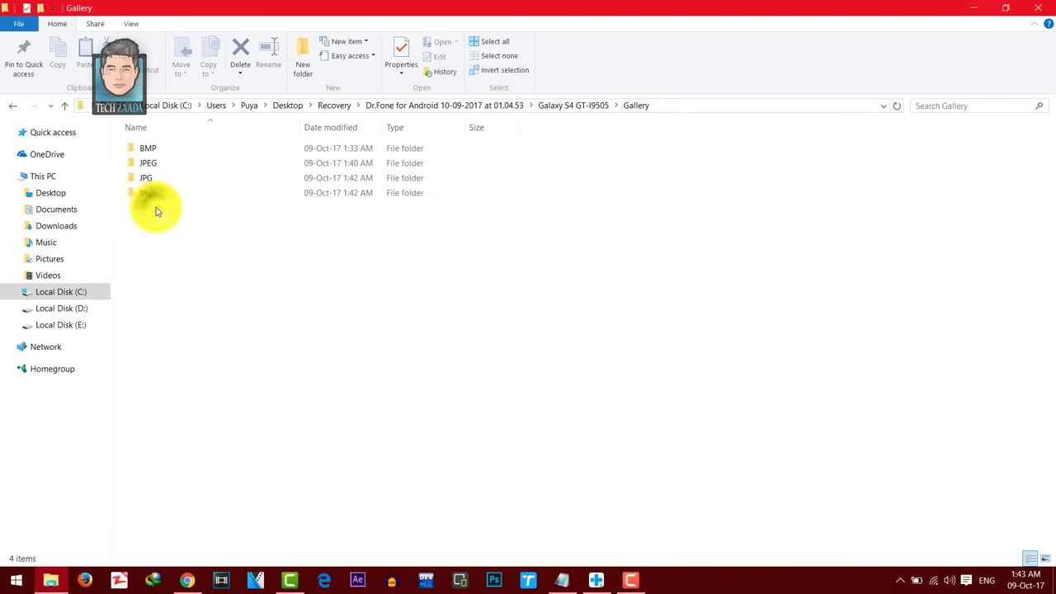
double_click(150, 168)
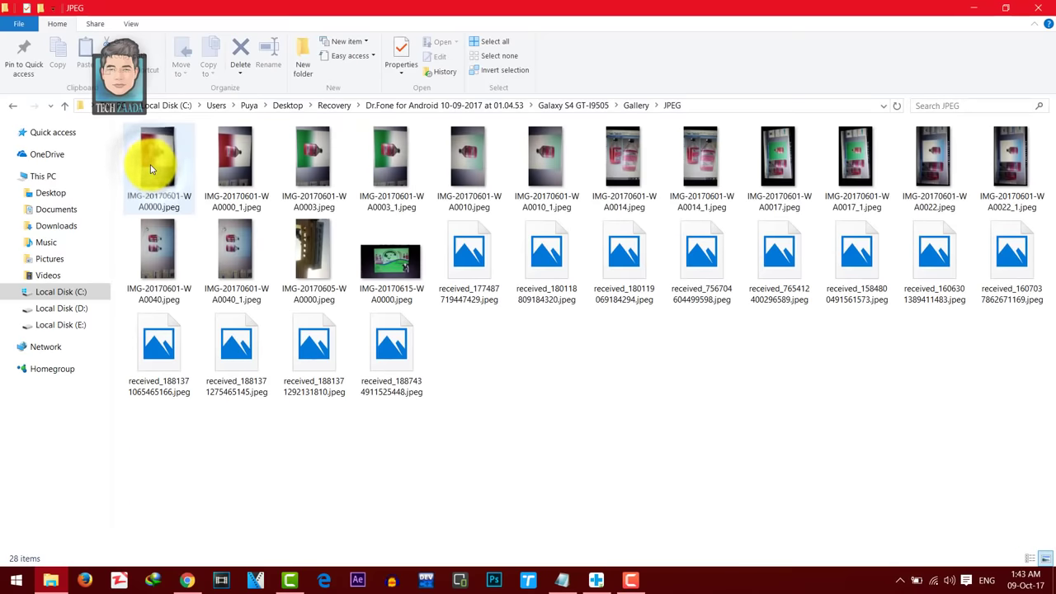
left_click(302, 170)
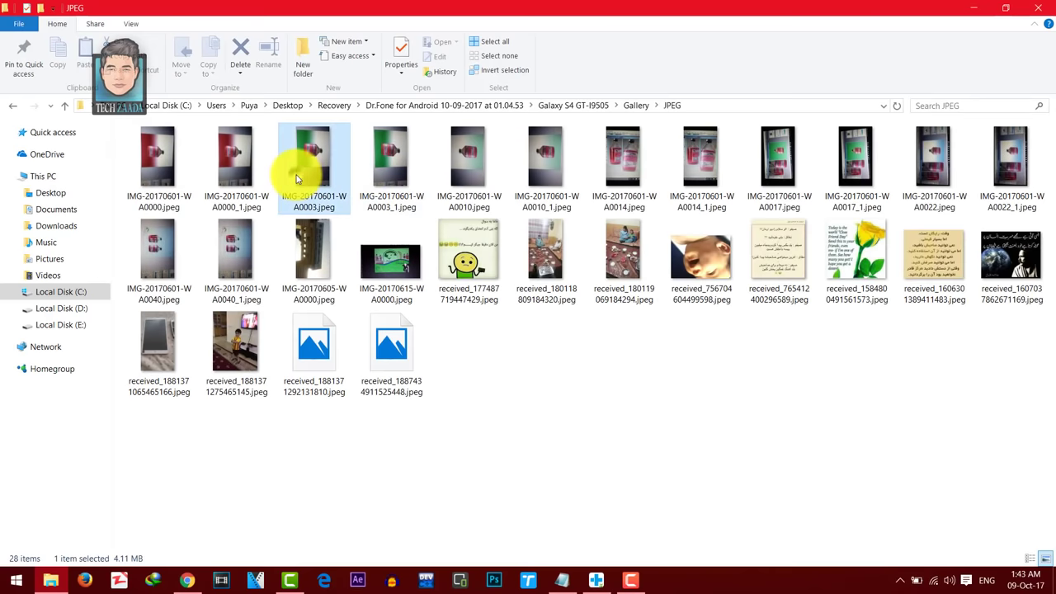
left_click(319, 346)
left_click(241, 345)
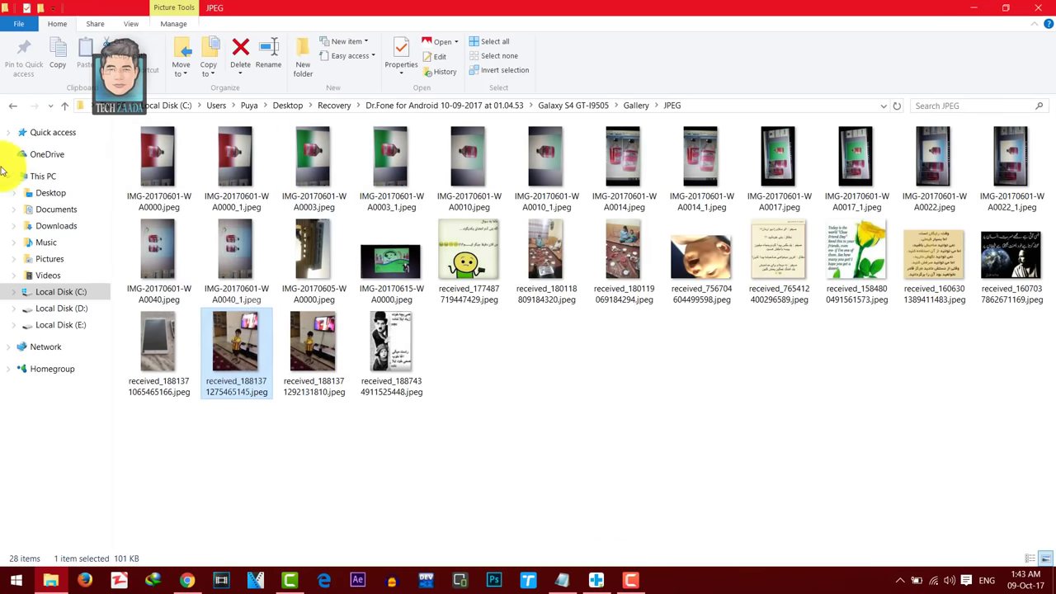
left_click(12, 105)
double_click(147, 178)
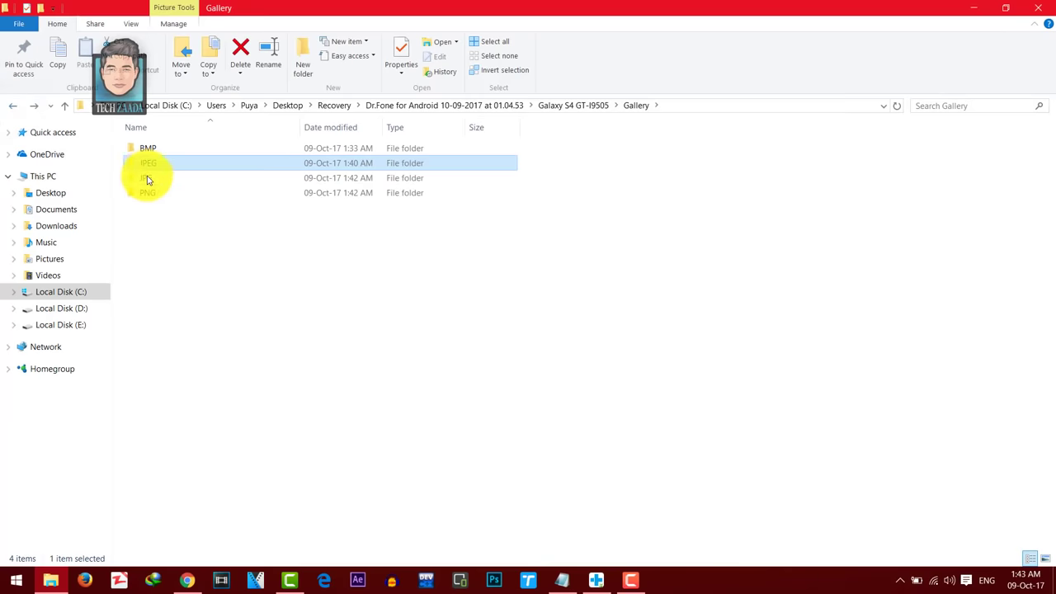
left_click(239, 176)
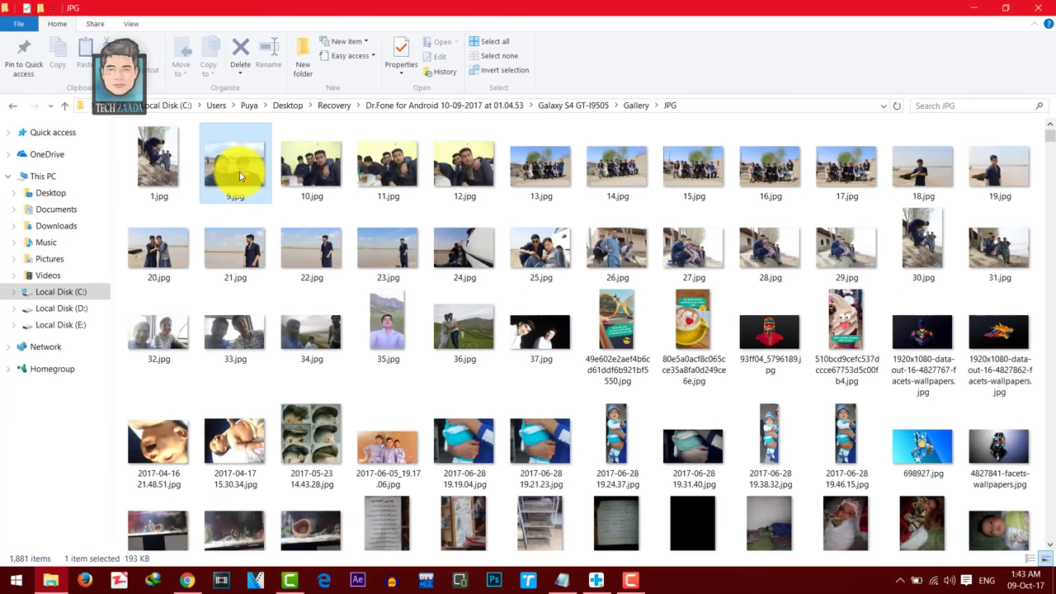
double_click(249, 238)
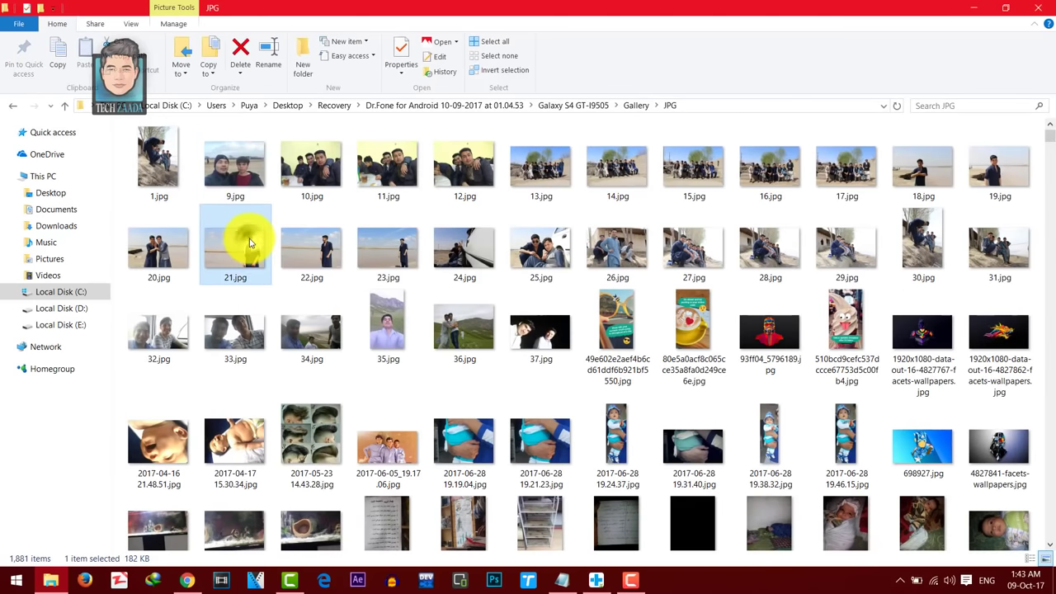